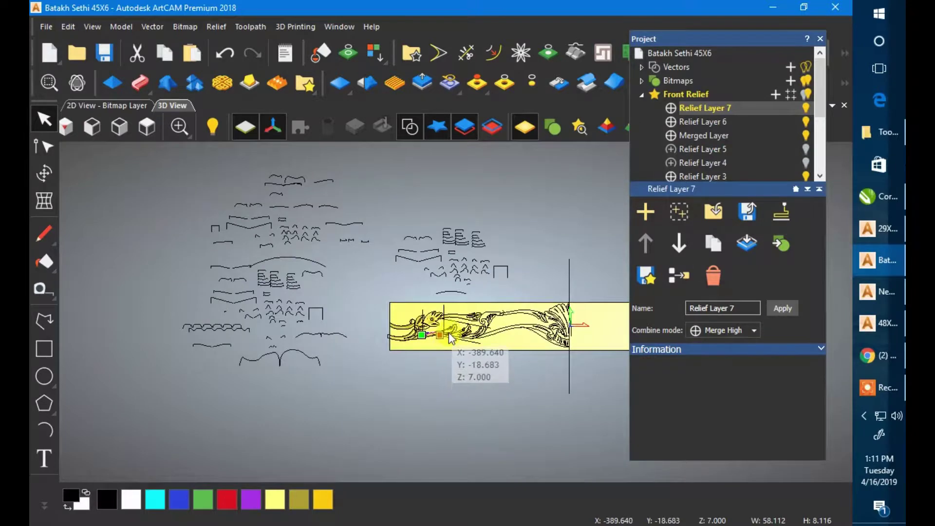
Step: Move the selected profile curve off the lower stem onto the empty area just below it
scroll(454, 328, "up", 2)
scroll(440, 343, "up", 2)
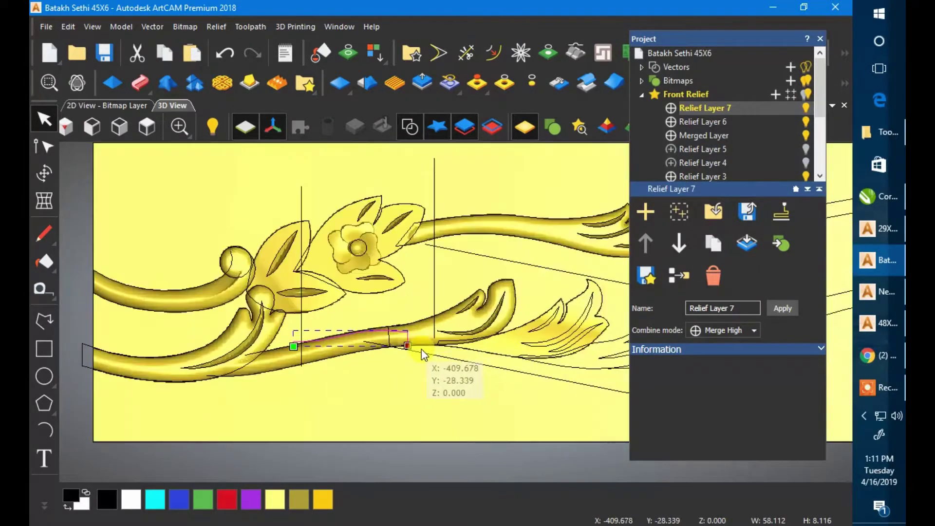
left_click_drag(412, 343, 453, 376)
scroll(432, 365, "down", 3)
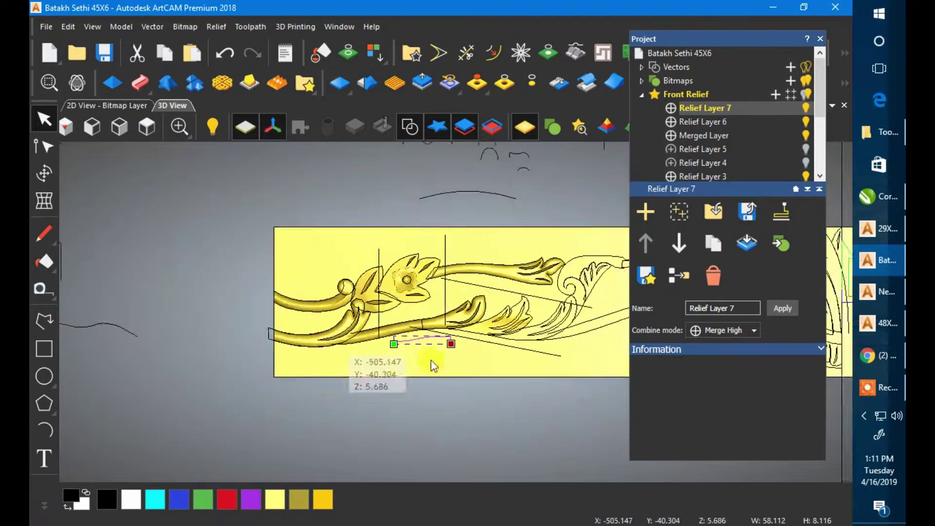
scroll(521, 349, "up", 3)
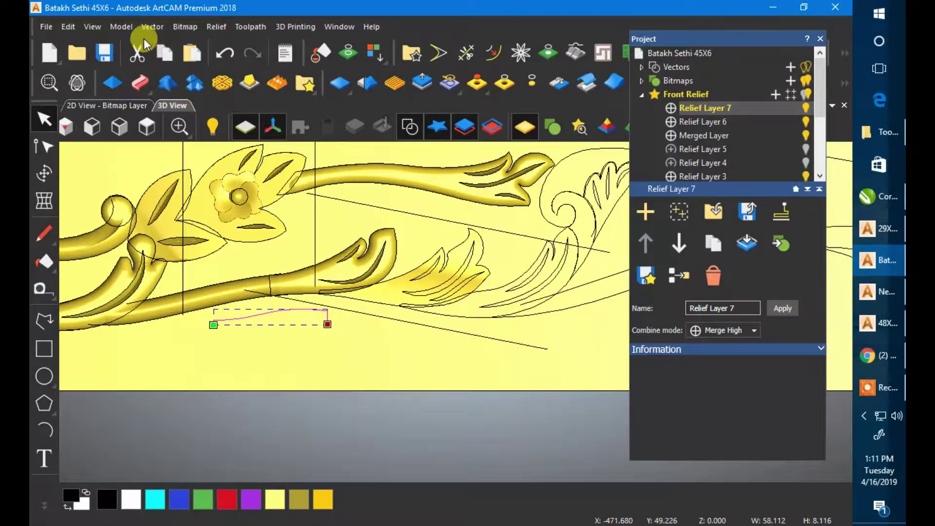
Step: Reshape the moved profile curve by node editing, making its left end rise steeply and lowering the middle node into a dip
left_click(44, 146)
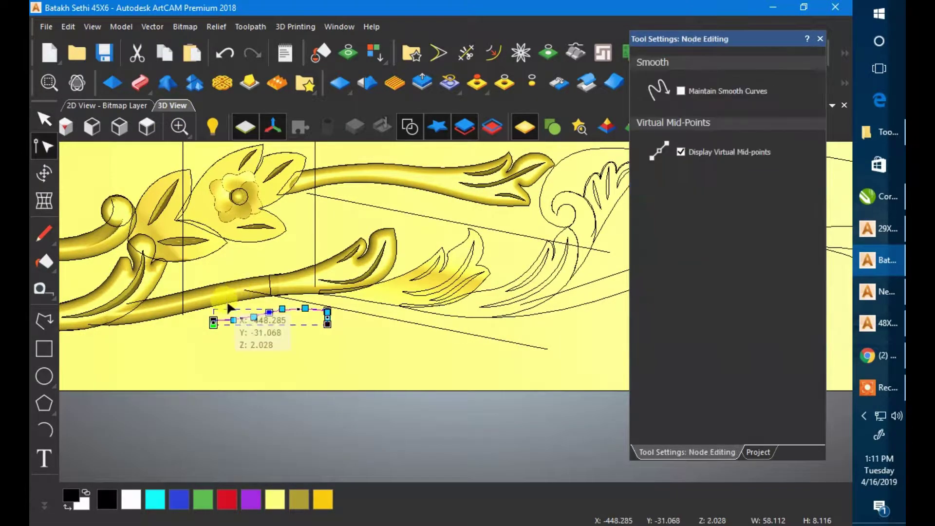
scroll(215, 312, "up", 6)
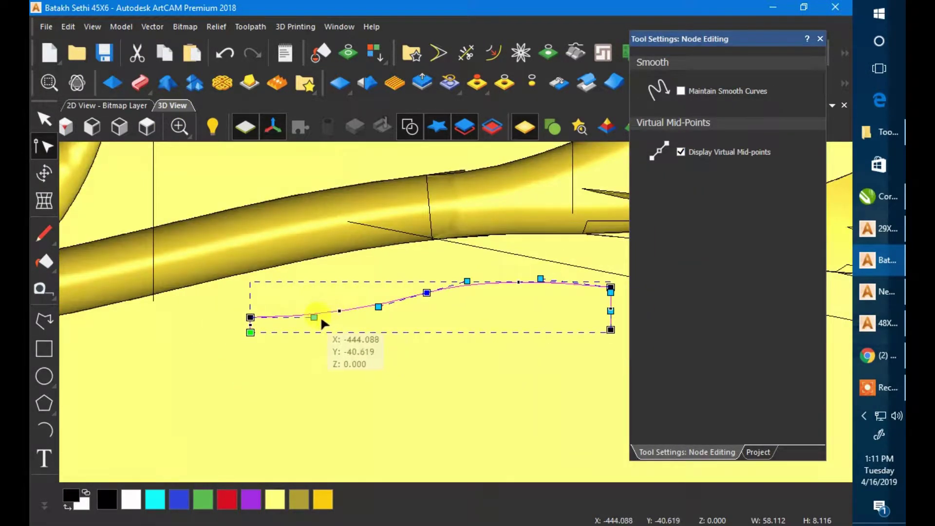
left_click_drag(315, 315, 252, 253)
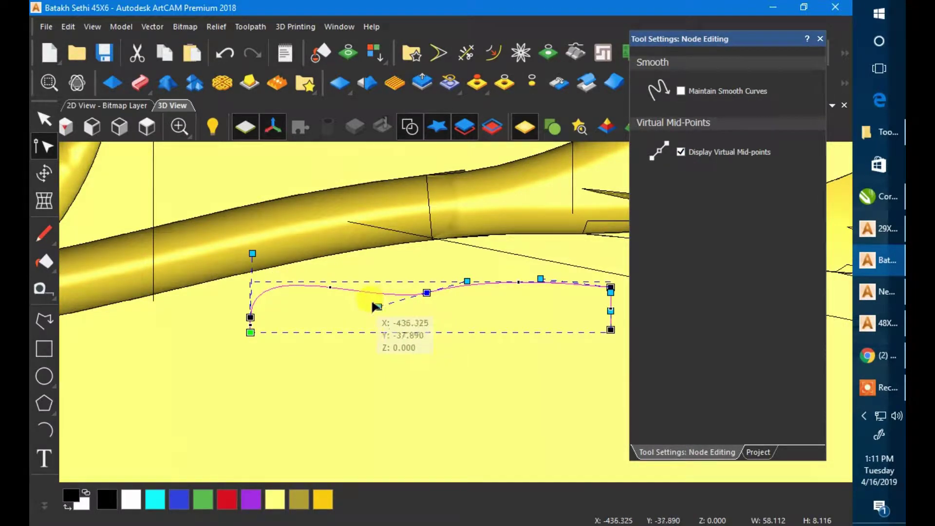
left_click_drag(378, 307, 336, 320)
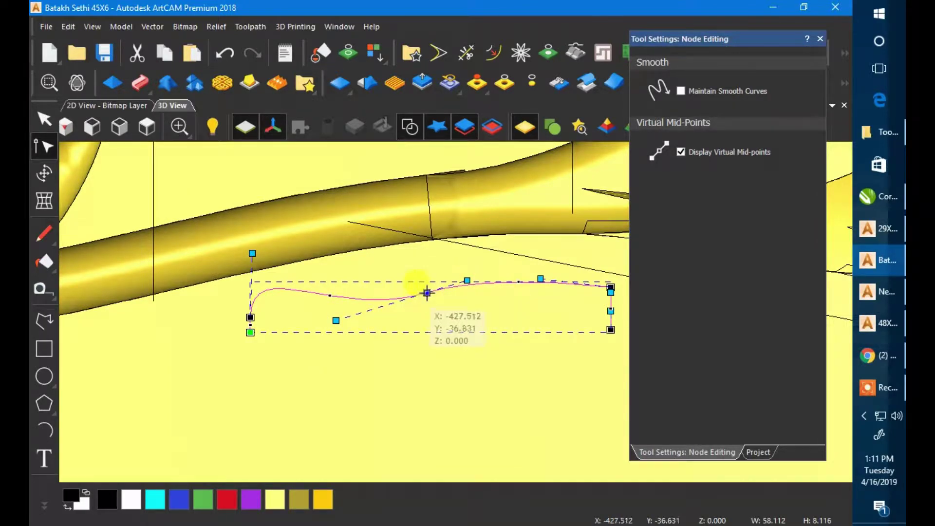
left_click_drag(427, 293, 467, 281)
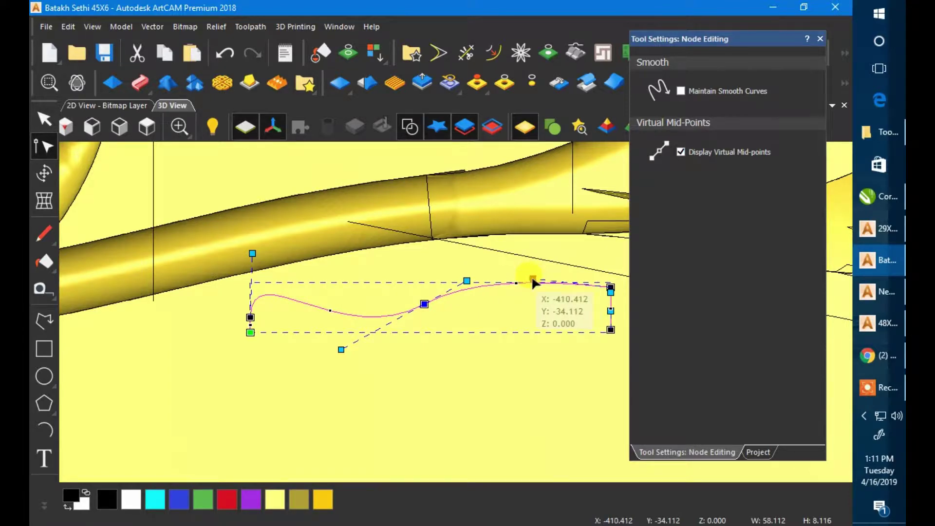
scroll(279, 285, "down", 3)
scroll(294, 296, "down", 2)
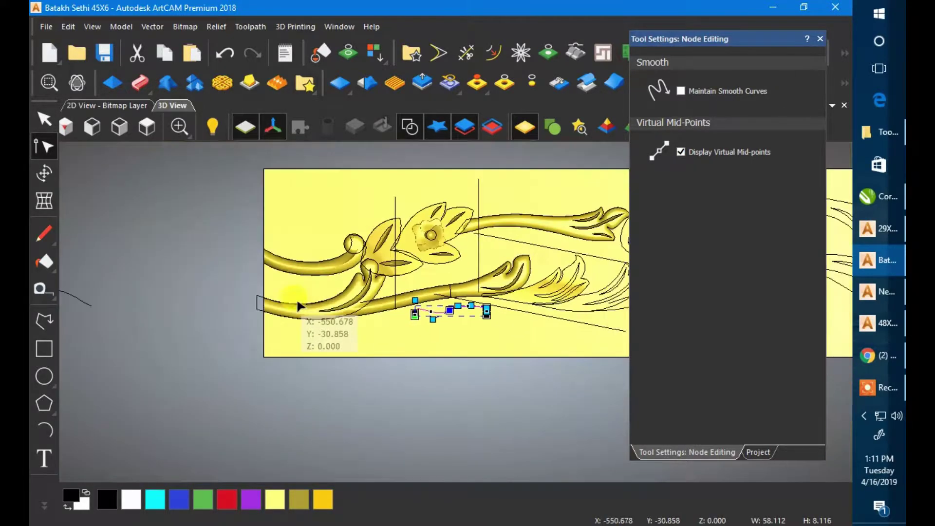
scroll(245, 278, "down", 3)
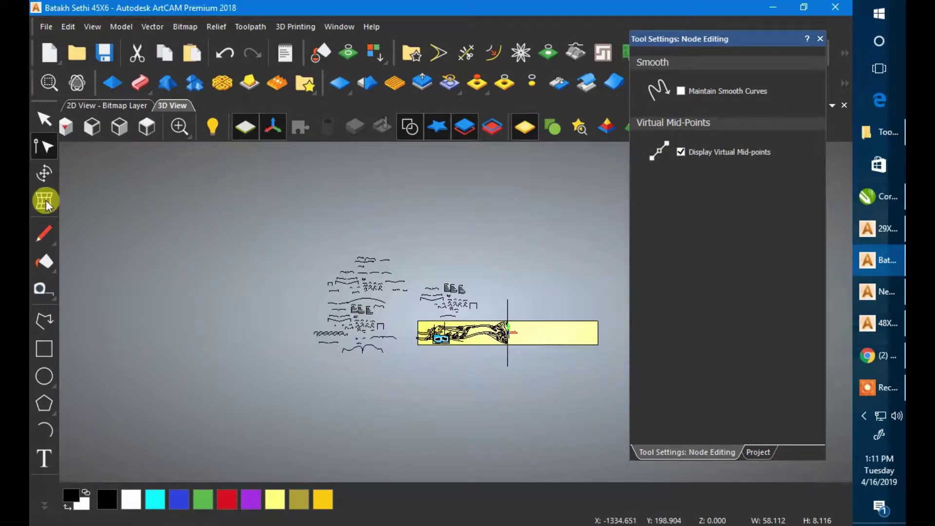
left_click(40, 129)
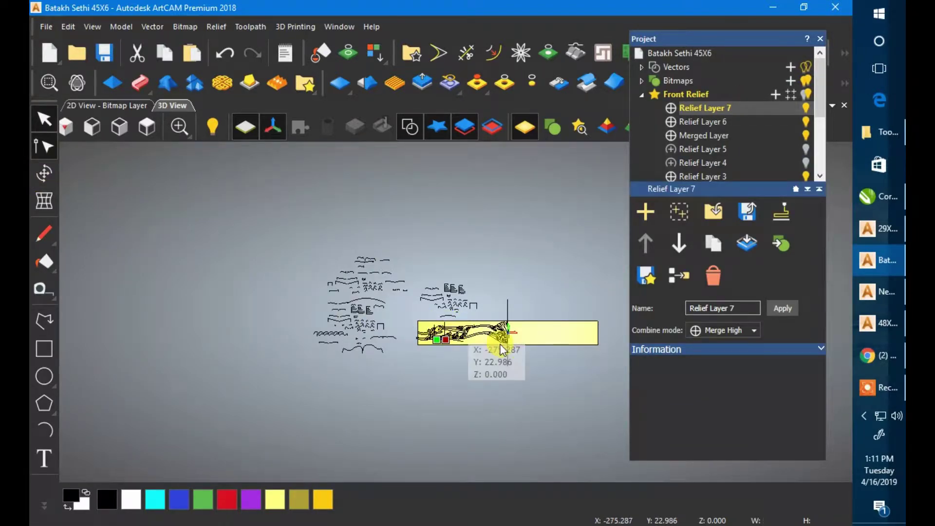
Step: Look through the other open models, ending on 29X29 Round 3D Design
scroll(498, 345, "up", 4)
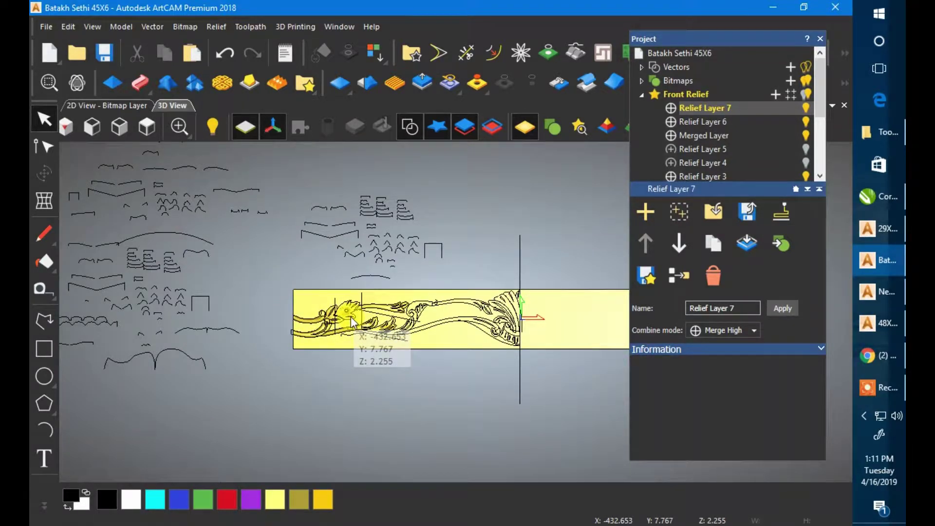
left_click(875, 322)
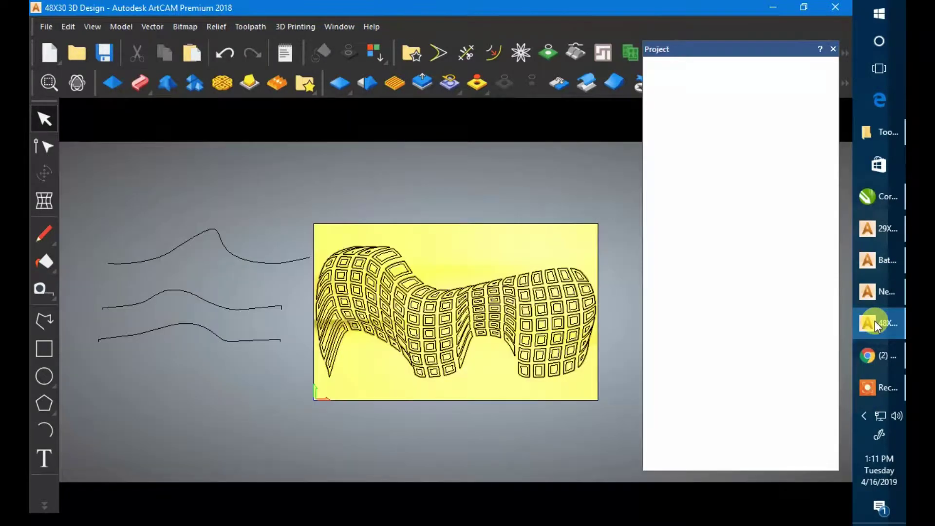
left_click(877, 291)
left_click(868, 267)
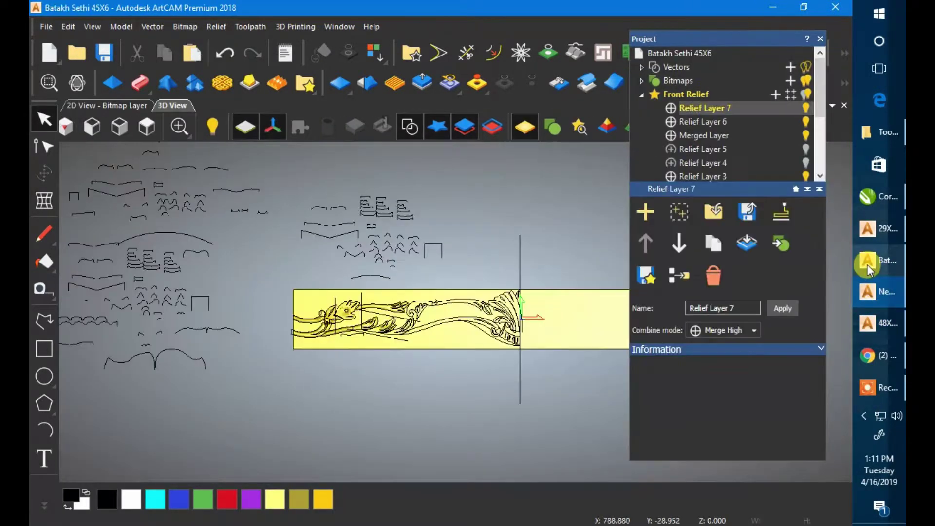
left_click(869, 227)
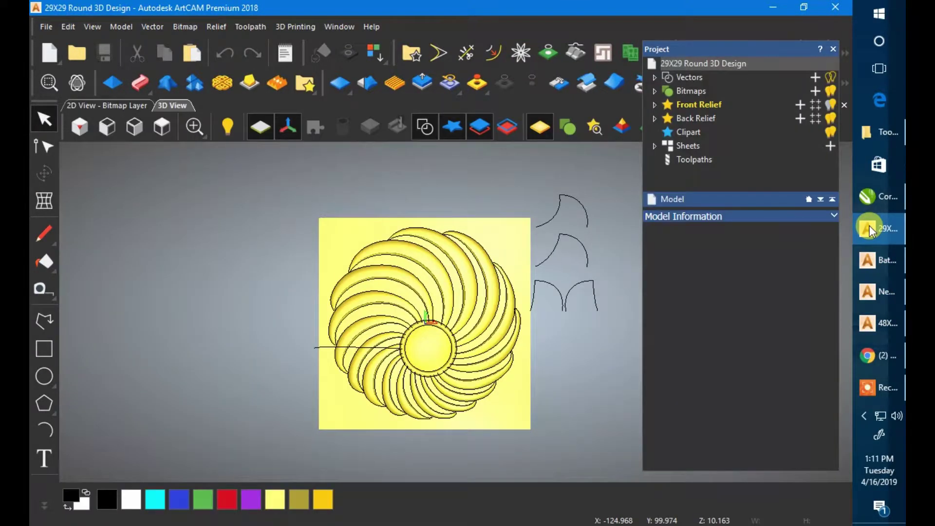
Step: Start opening a model file and search the April folder for "full carving"
left_click(83, 54)
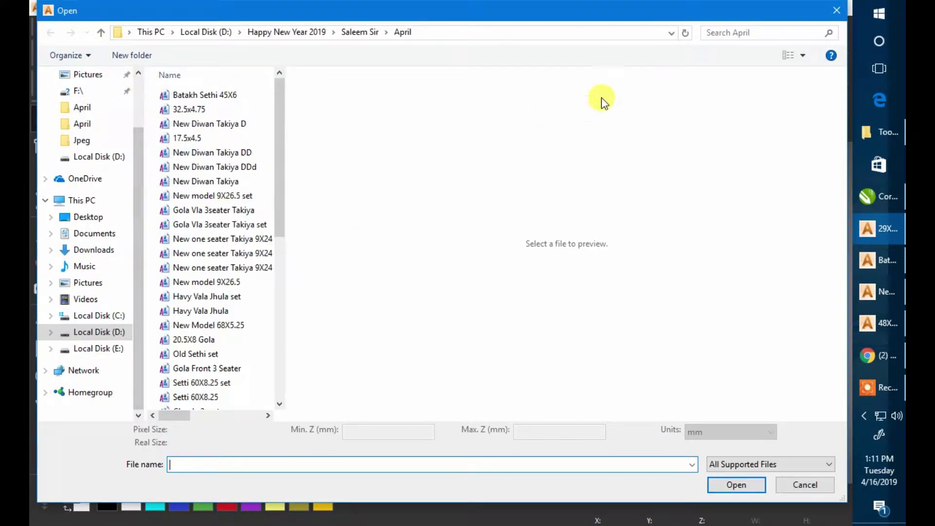
left_click(766, 32)
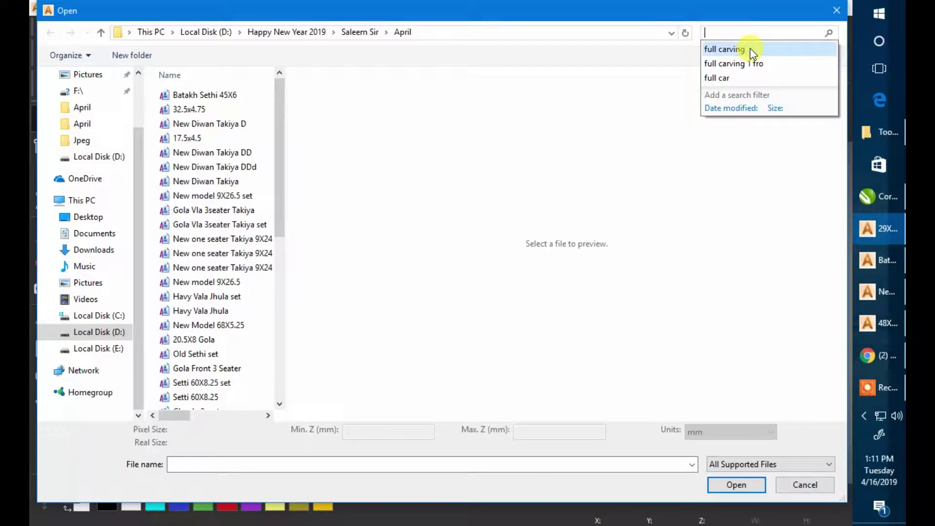
left_click(754, 64)
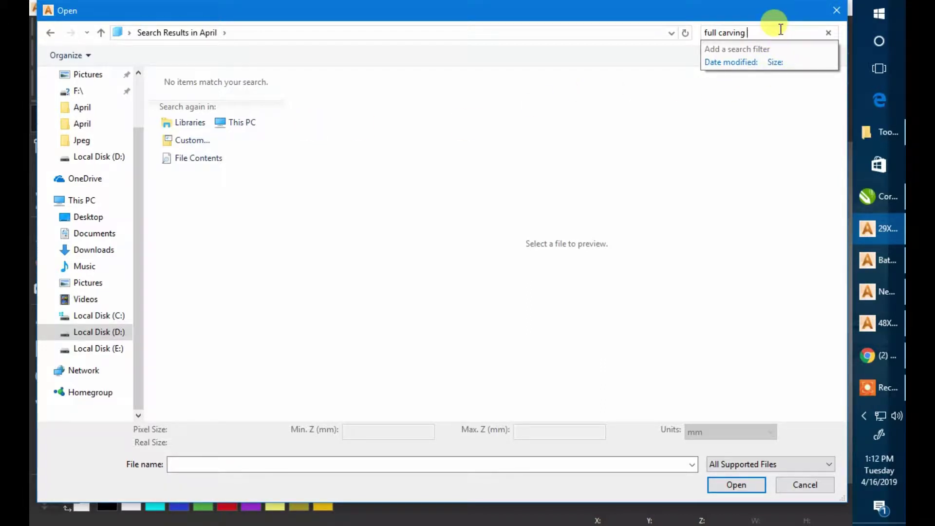
Step: Shorten the April folder's search term to "full"
key("BackSpace")
key("BackSpace")
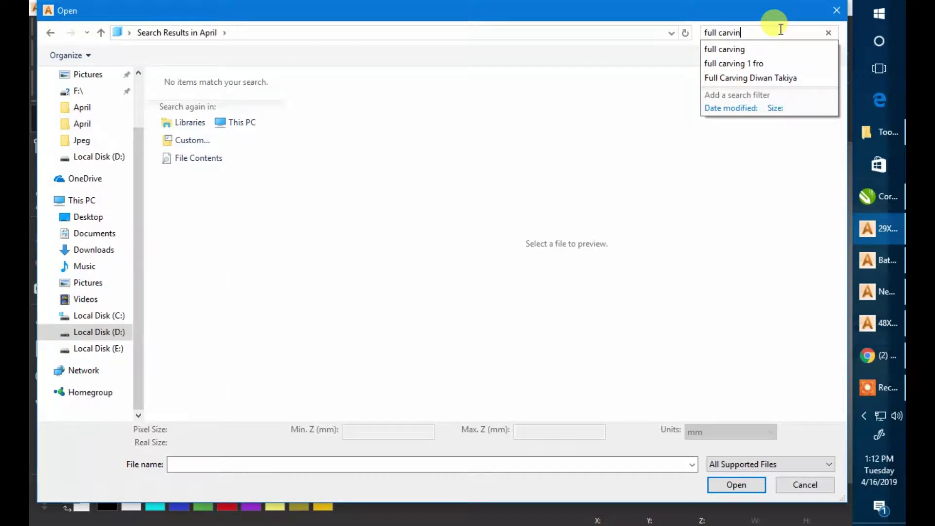
key("Escape")
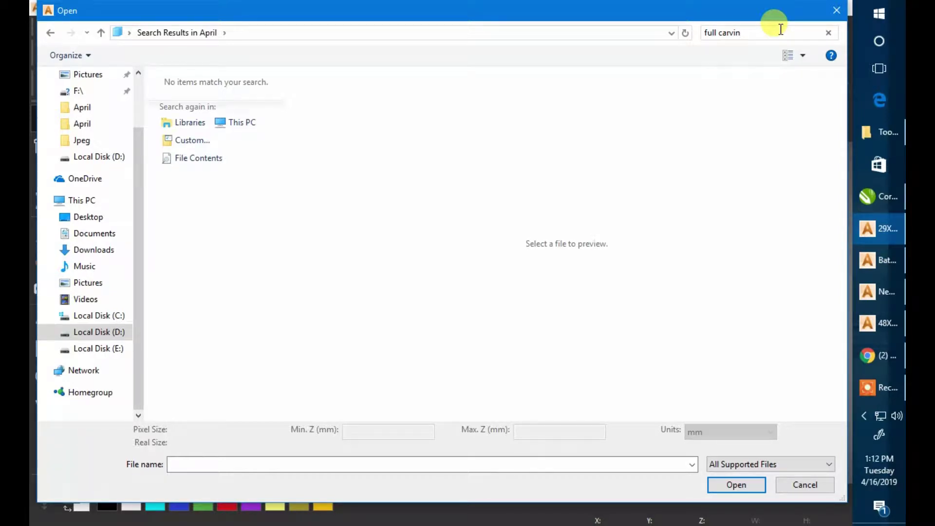
left_click(781, 30)
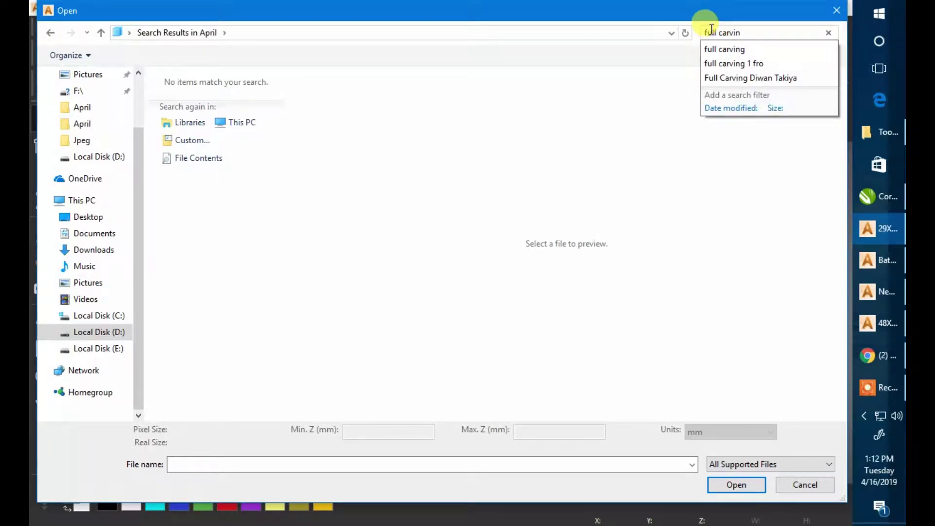
left_click_drag(741, 33, 688, 33)
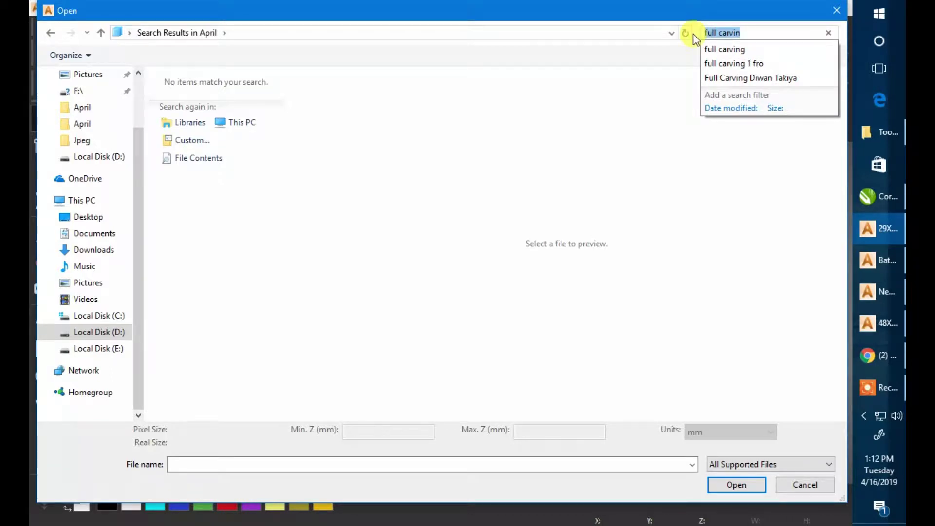
left_click(766, 33)
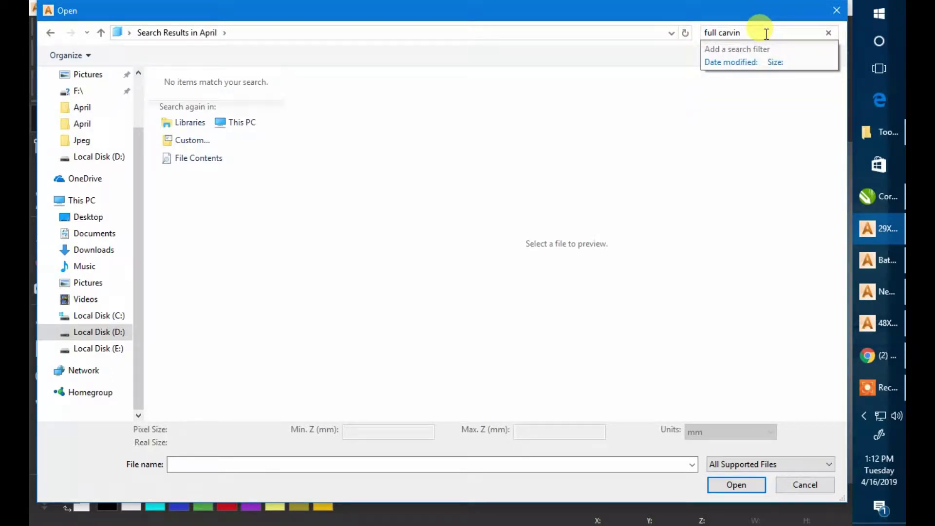
key("BackSpace")
key("BackSpace")
key("BackSpace")
key("BackSpace")
key("BackSpace")
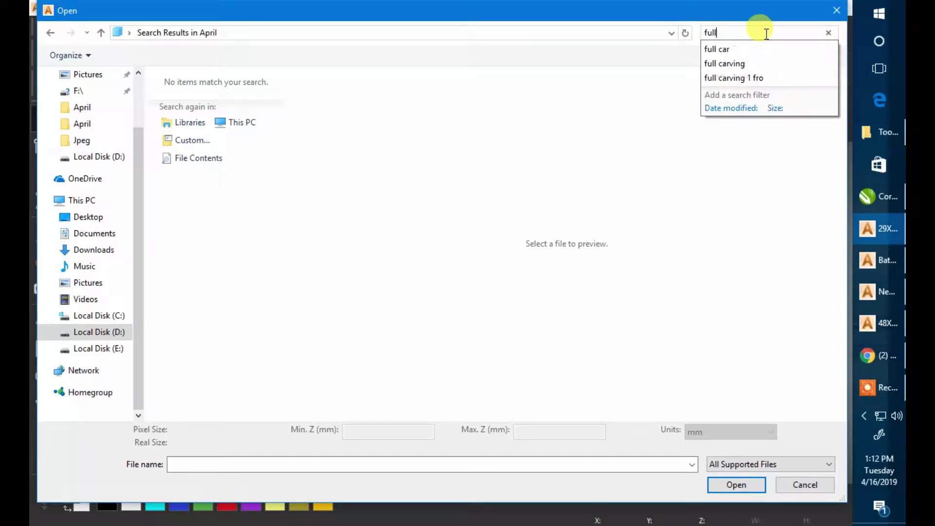
Step: Search Local Disk (D:) for "full carving" and open the Full Carving 1 Front model, dismissing the USB drive window
left_click(102, 336)
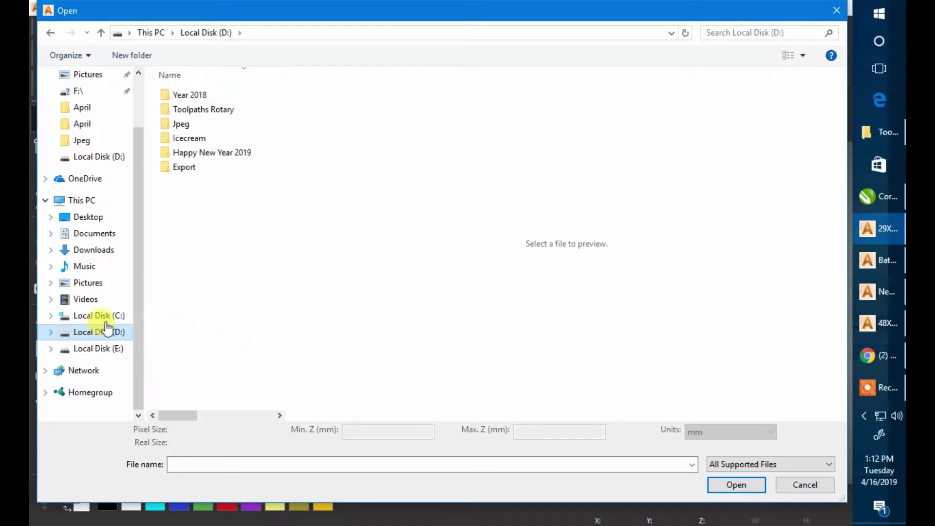
left_click(753, 32)
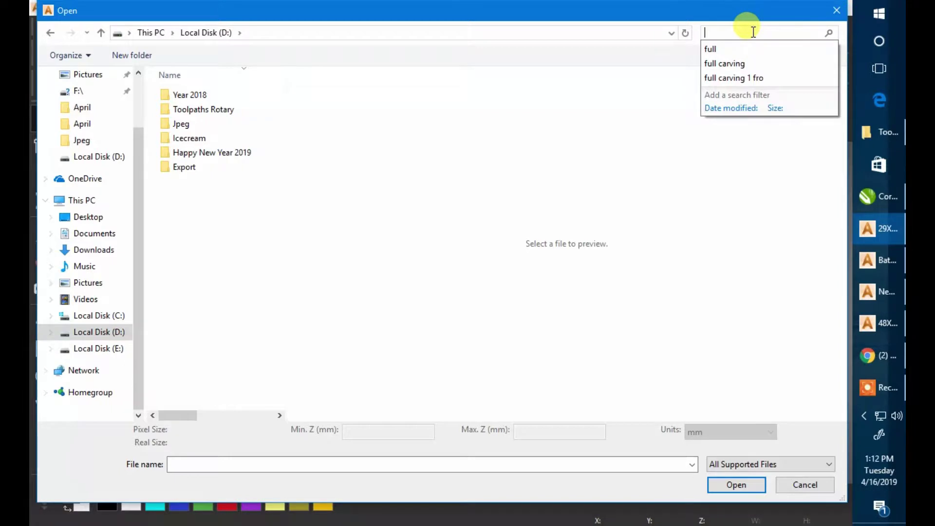
left_click(747, 49)
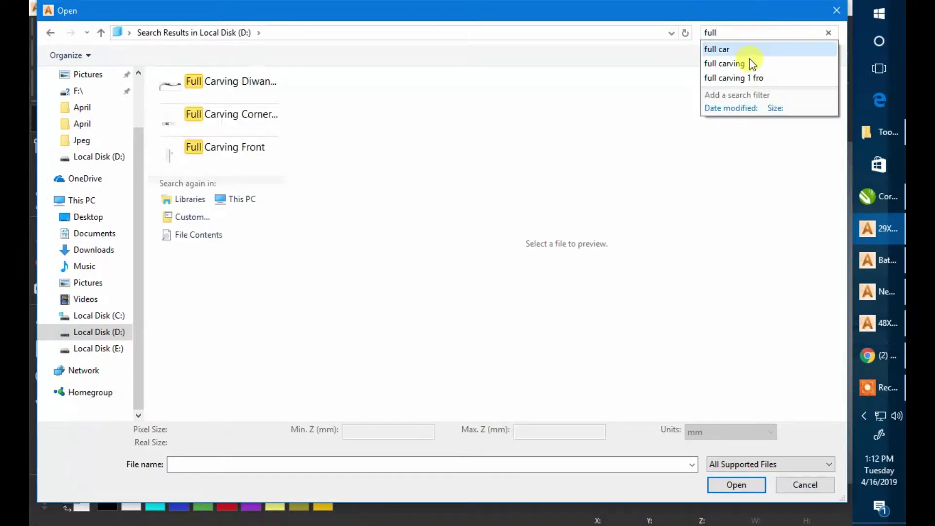
left_click(725, 63)
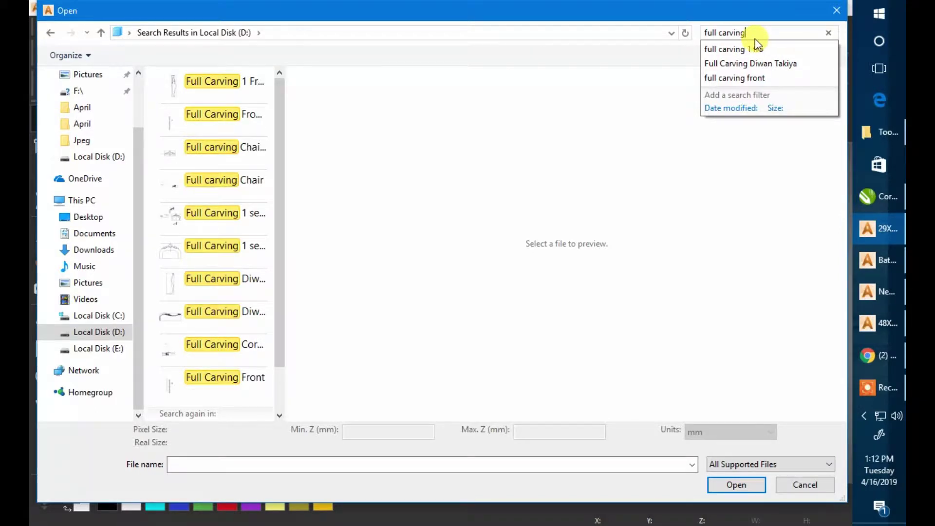
left_click(286, 90)
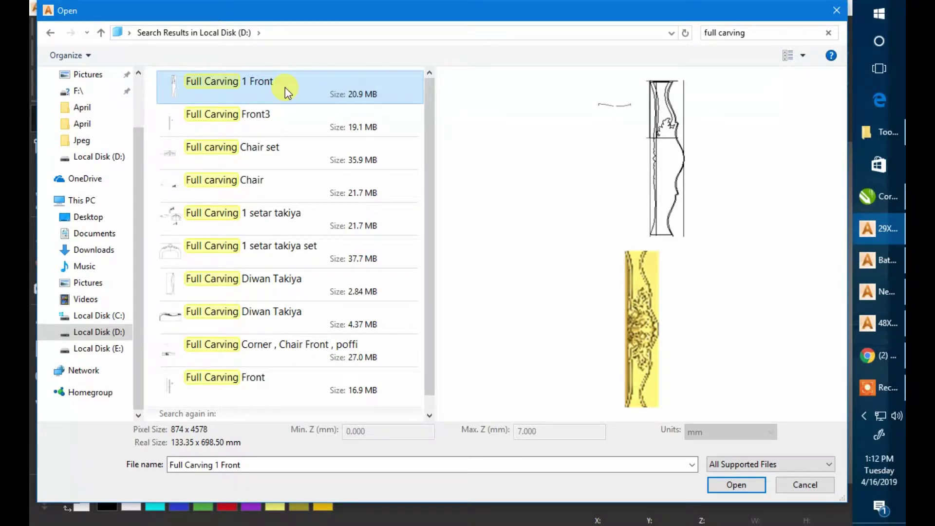
double_click(285, 86)
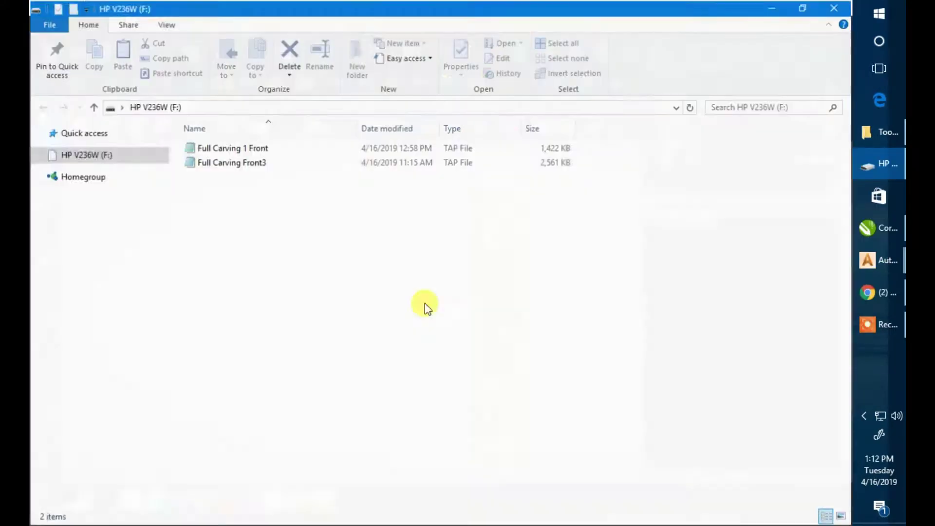
left_click(834, 7)
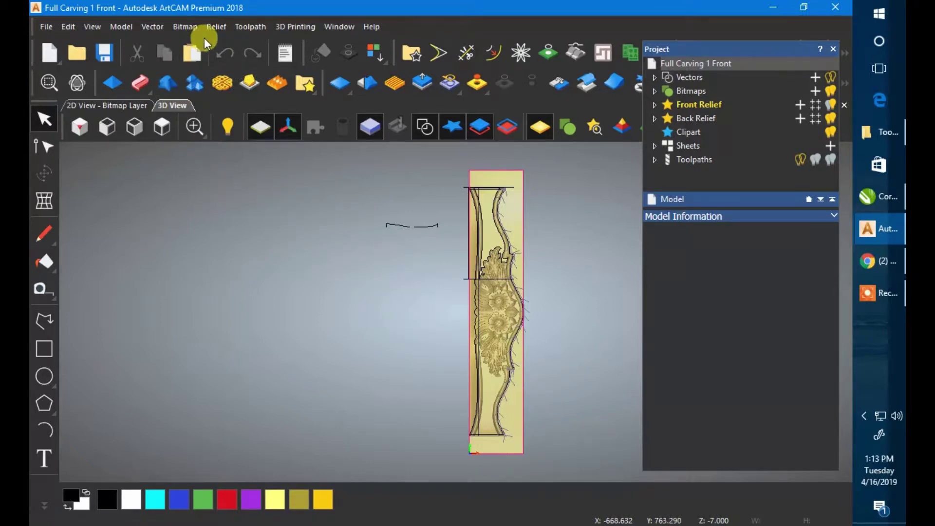
Step: Set the model's origin to its centre in the model size settings, using the image size method in mm
left_click(127, 27)
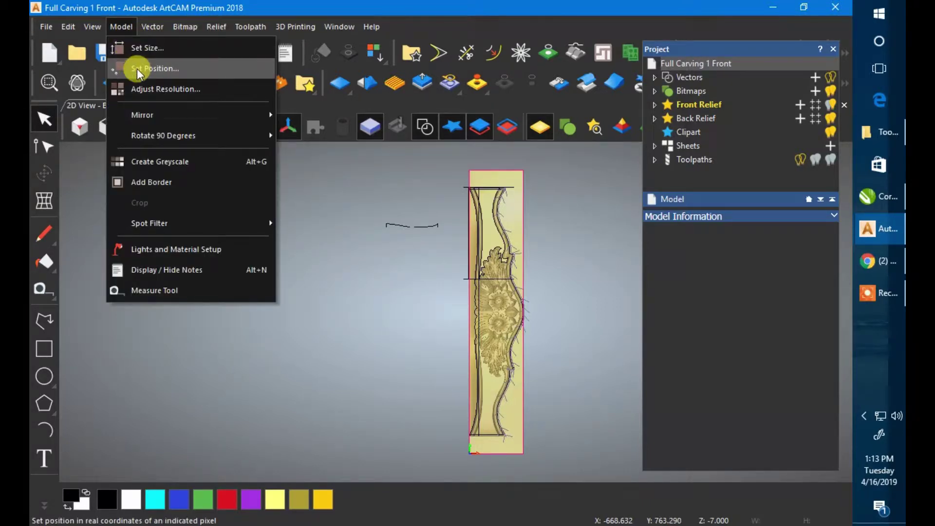
left_click(137, 49)
left_click(345, 304)
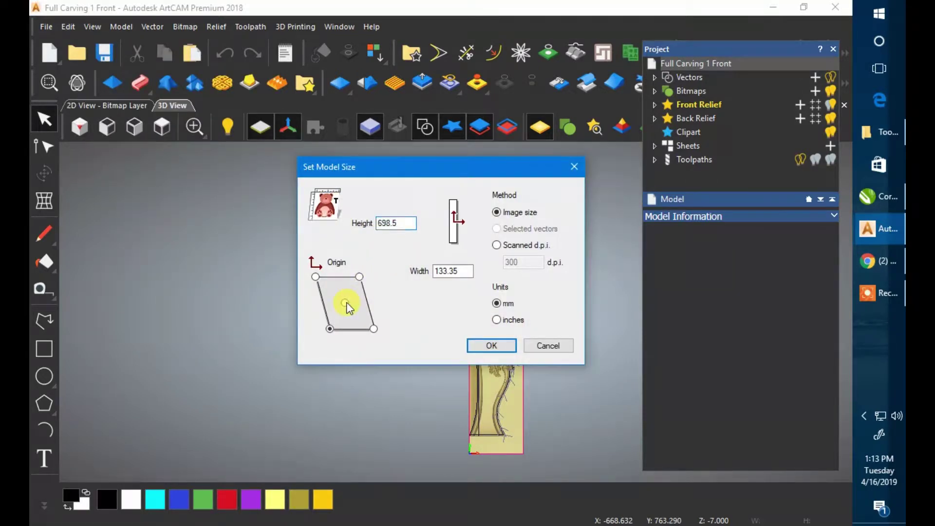
left_click(473, 342)
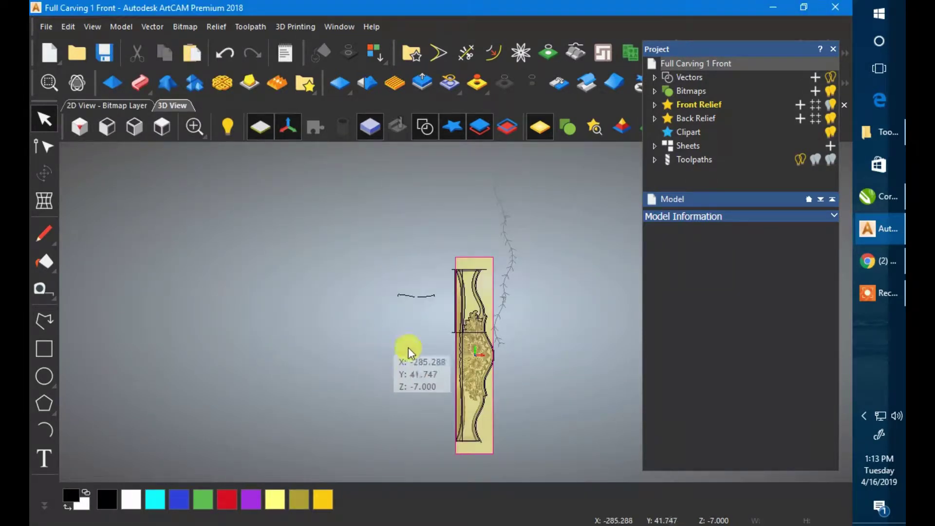
scroll(475, 329, "up", 3)
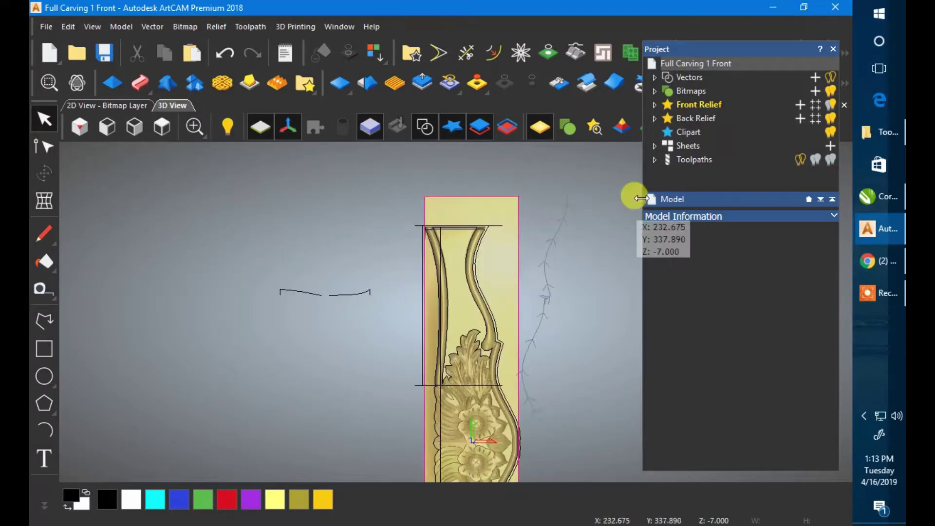
Step: Open toolpath 2 for editing, accept the material block at 30 mm thickness, and calculate the Ball Nose 3 mm machine relief toolpath
left_click(655, 159)
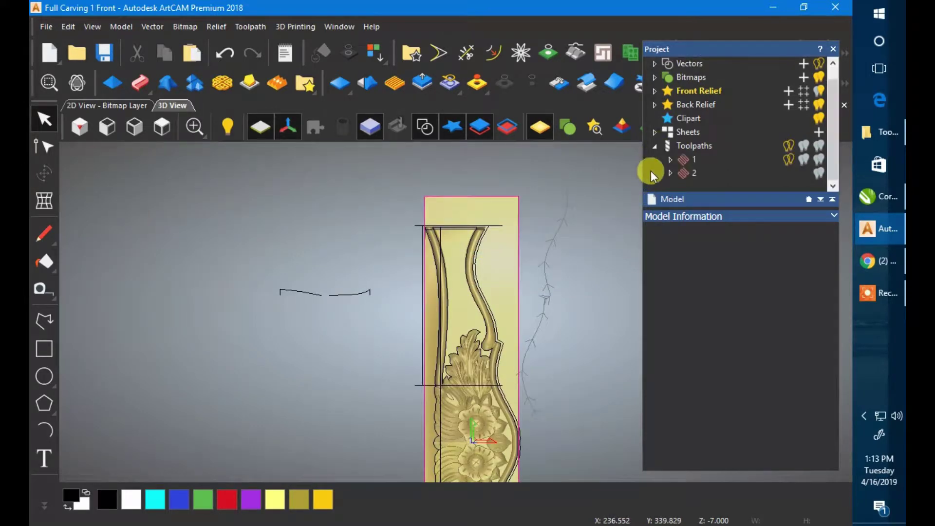
left_click(692, 175)
right_click(693, 175)
left_click(720, 238)
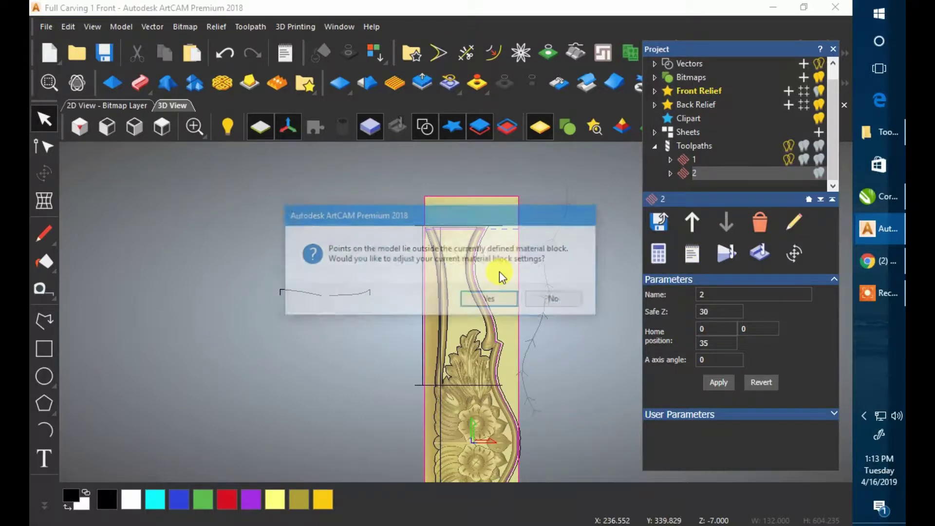
left_click(493, 298)
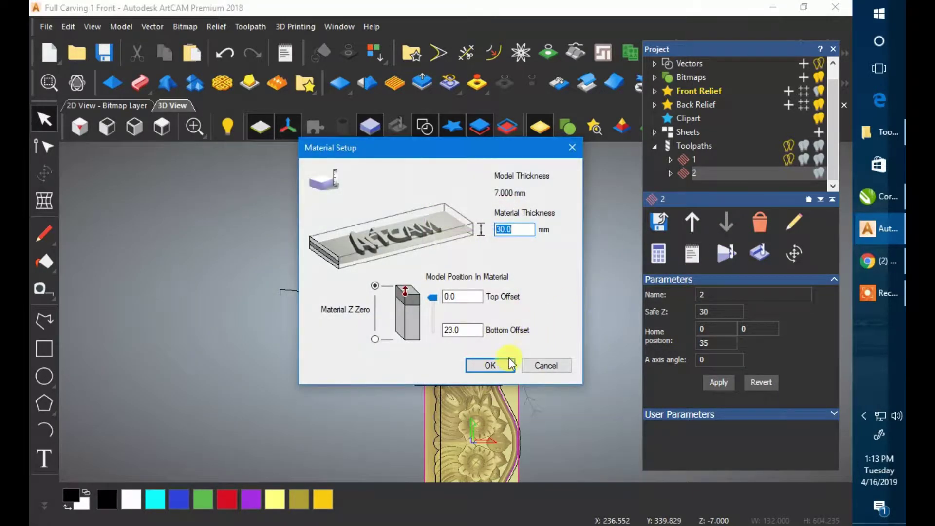
left_click(489, 365)
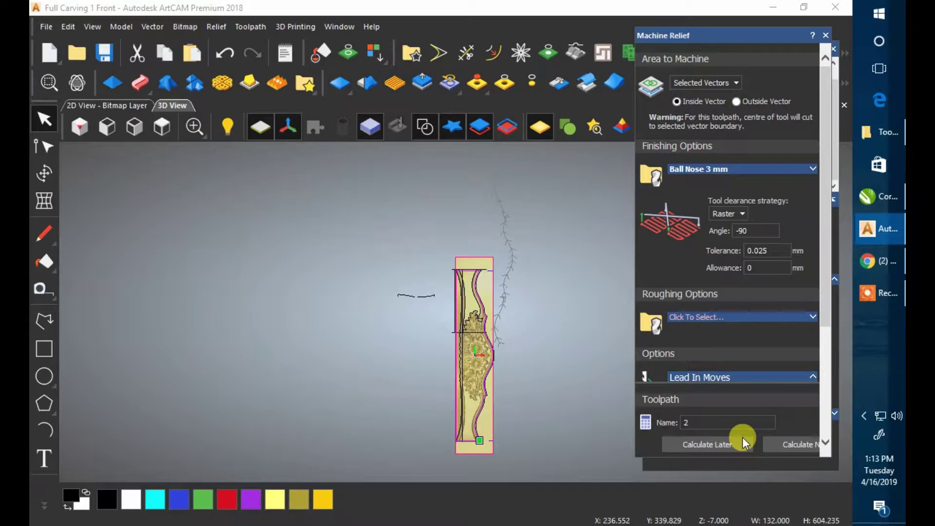
left_click(772, 443)
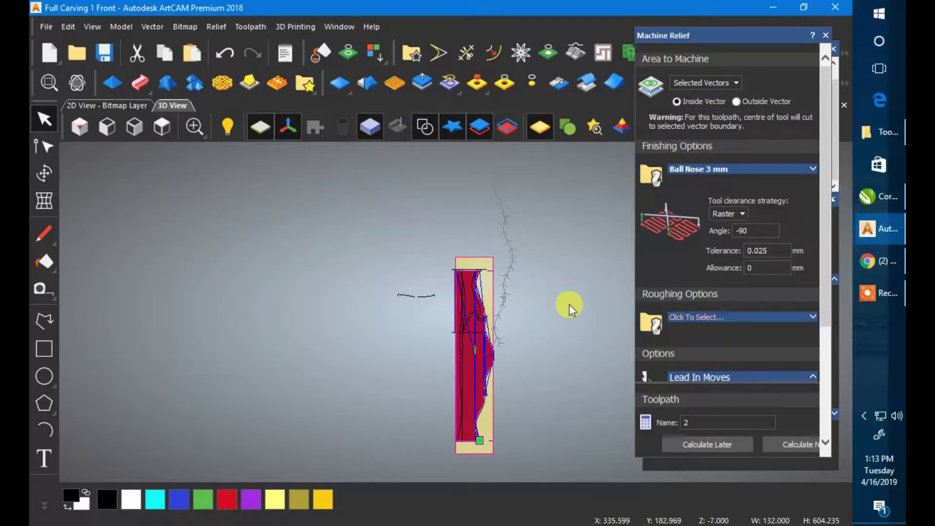
Step: Save only the Ball Nose 3 mm Finishing toolpath as G-Code (mm) under Full Carving 1 Front, overwriting the existing file
left_click(261, 27)
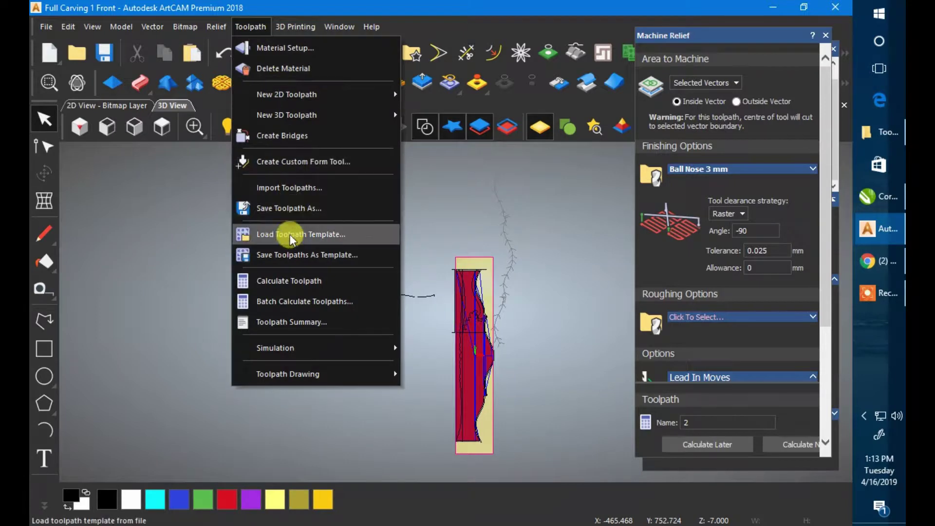
left_click(278, 208)
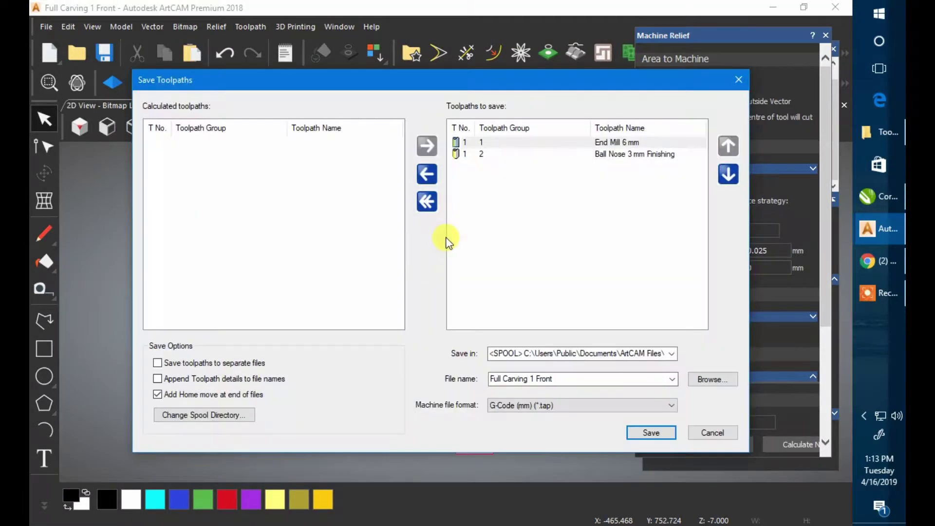
left_click(476, 142)
left_click(427, 174)
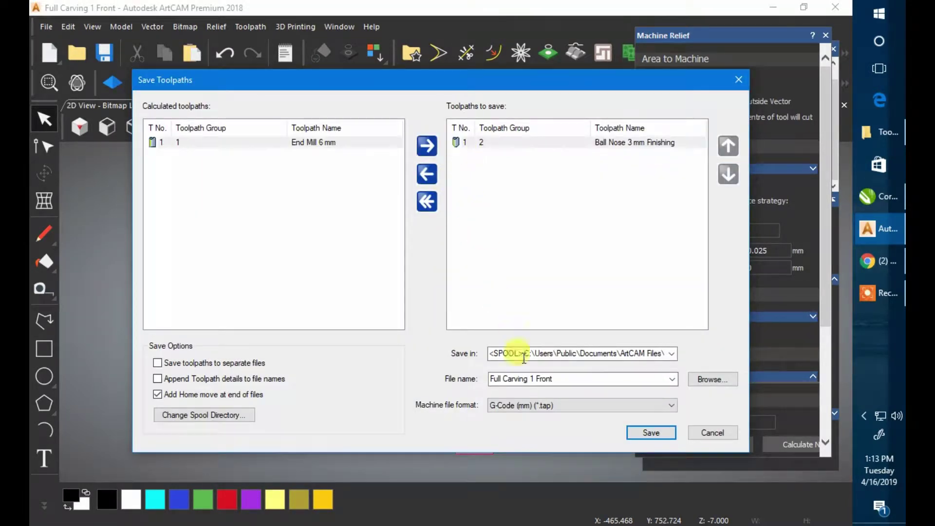
left_click(639, 433)
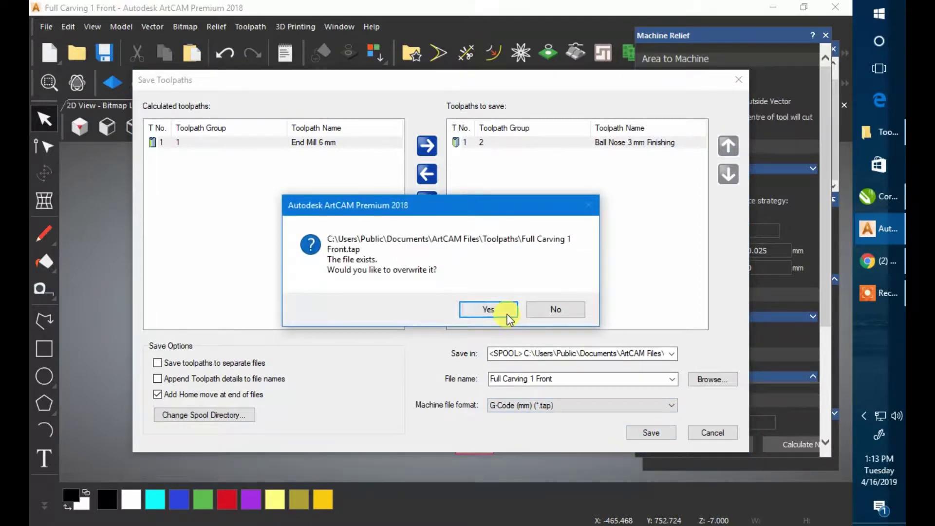
left_click(502, 313)
left_click(739, 80)
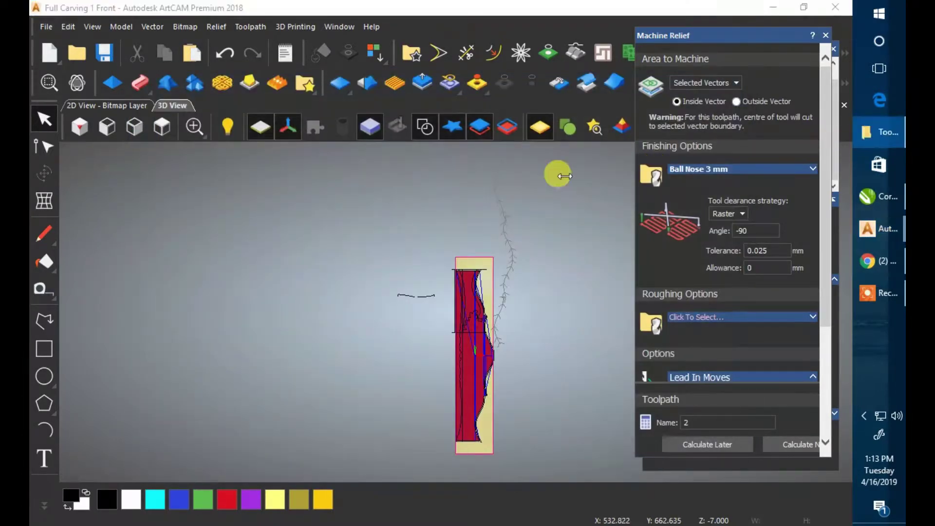
Step: Switch to the Toolpaths folder in File Explorer and send the Full Carving 1 Front TAP file to HP V236W (F:), replacing the existing copy
left_click(896, 132)
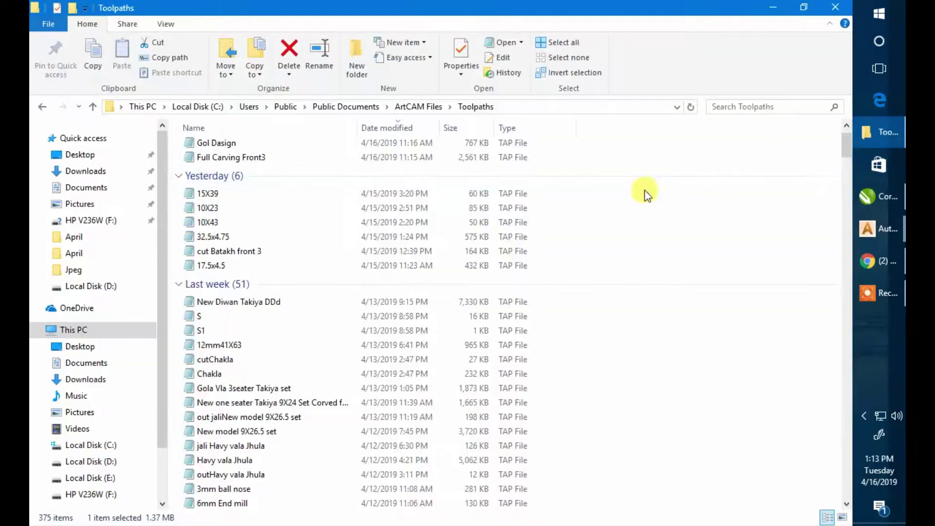
right_click(632, 185)
left_click(643, 243)
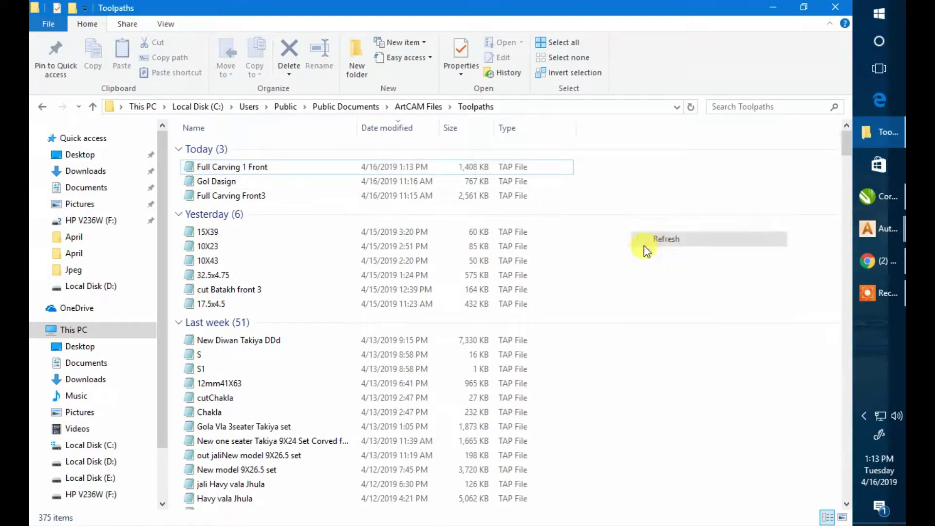
right_click(283, 171)
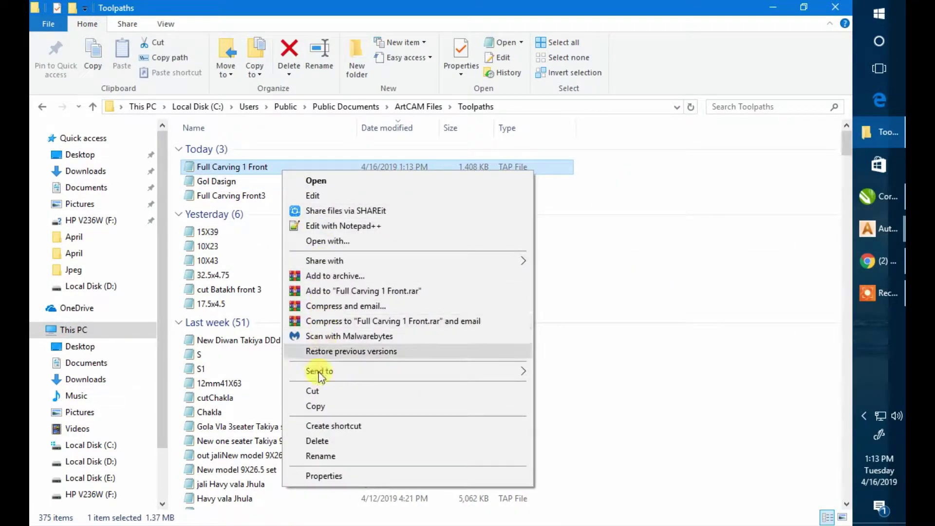
mouse_move(319, 375)
left_click(592, 478)
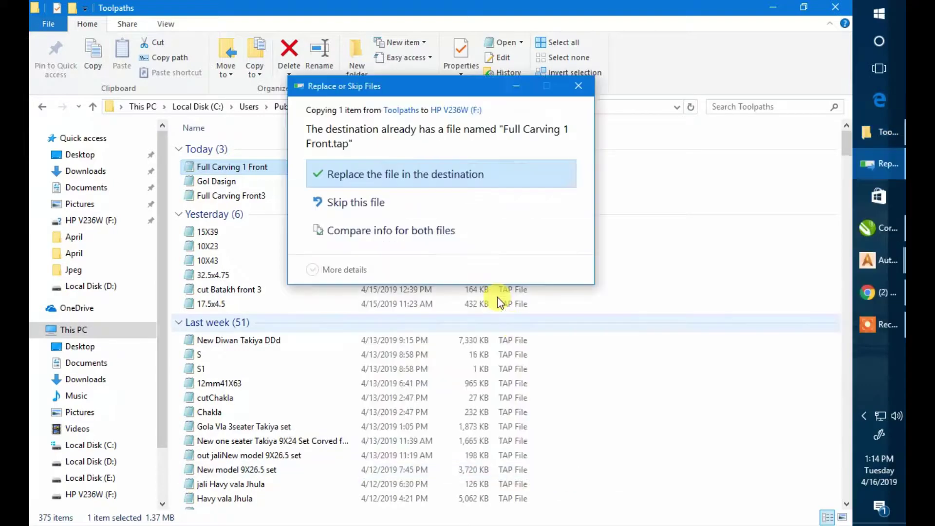
left_click(472, 170)
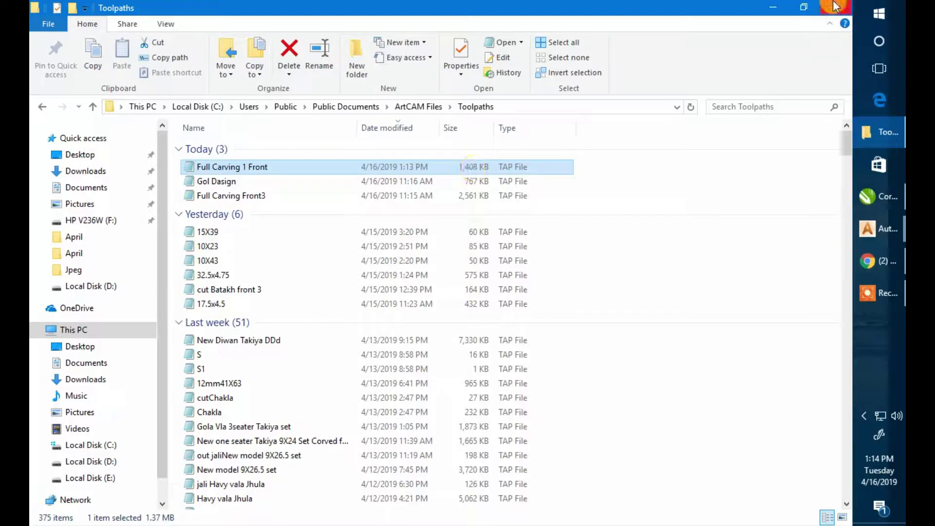
Step: Return to ArtCAM and save the Full Carving 1 Front model
left_click(773, 7)
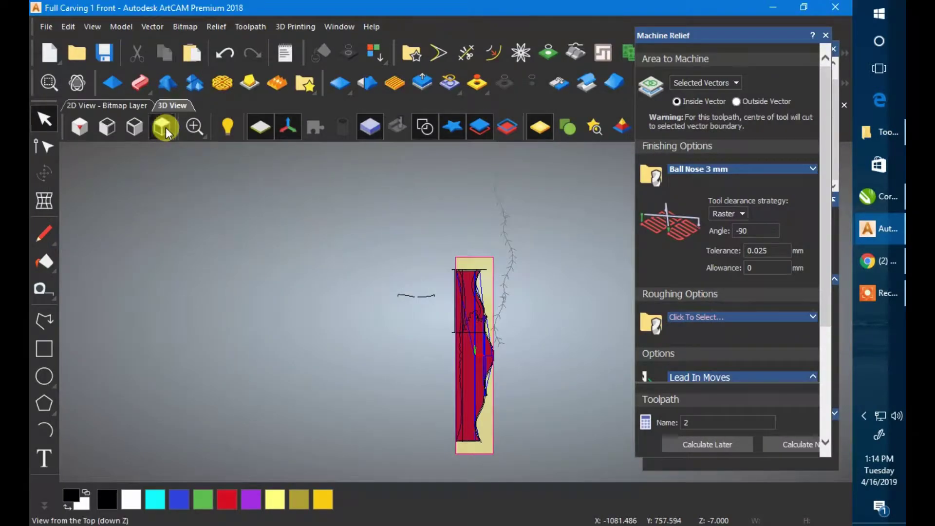
left_click(104, 52)
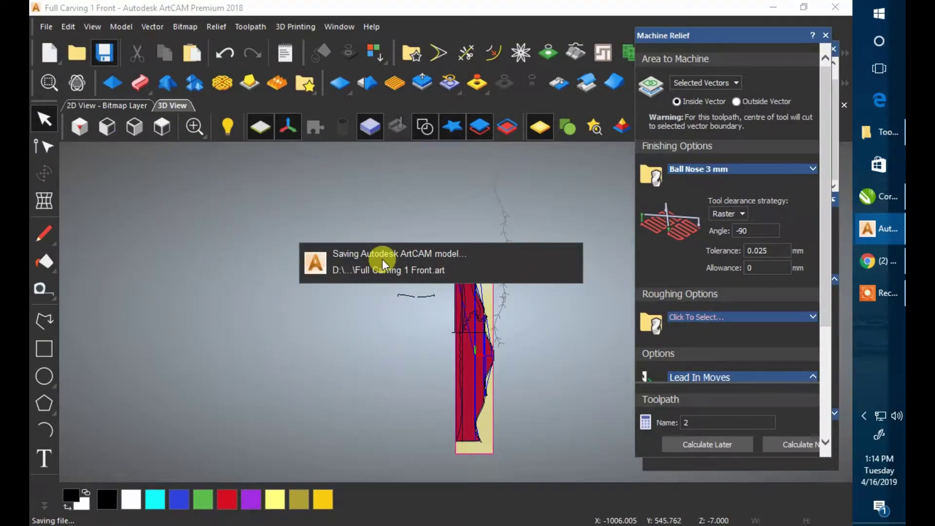
left_click(133, 127)
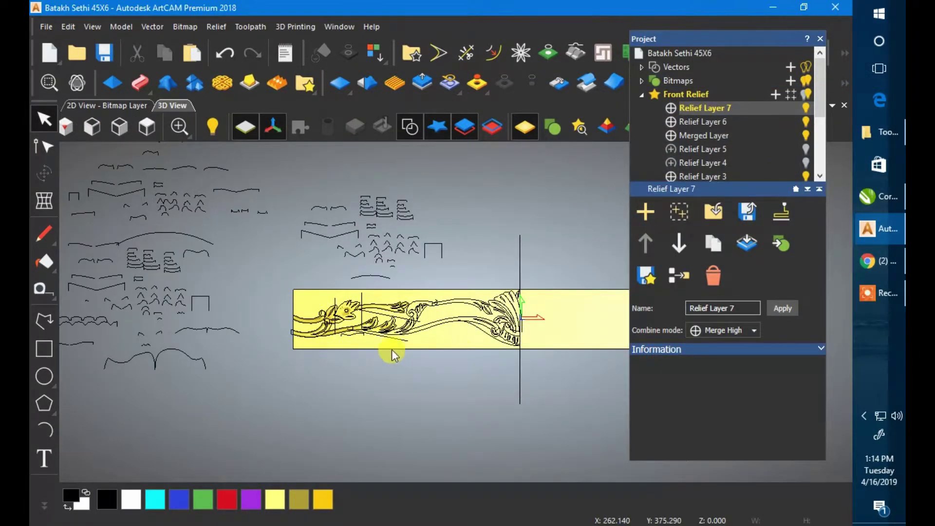
Step: Reset Relief Layer 7 of the Batakh Sethi 45X6 model to clear its leaf relief
scroll(400, 325, "up", 5)
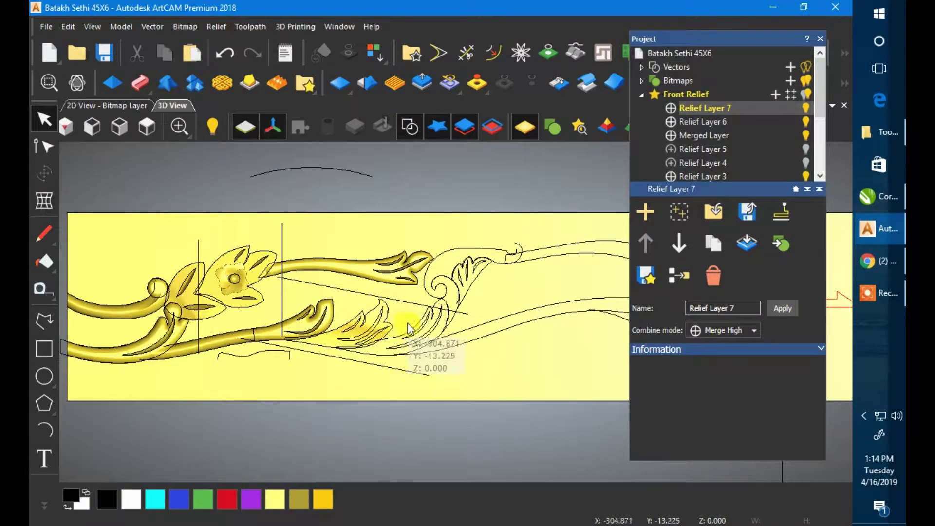
scroll(400, 329, "up", 3)
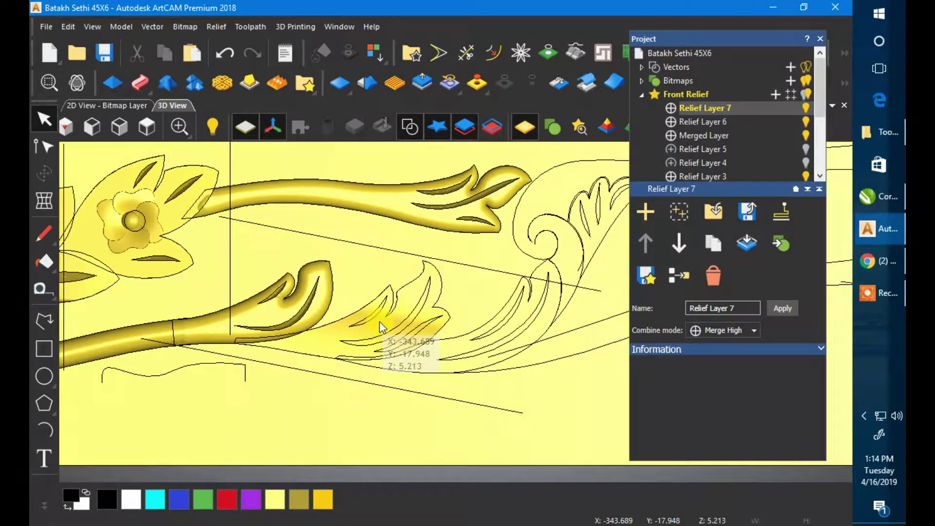
left_click(215, 27)
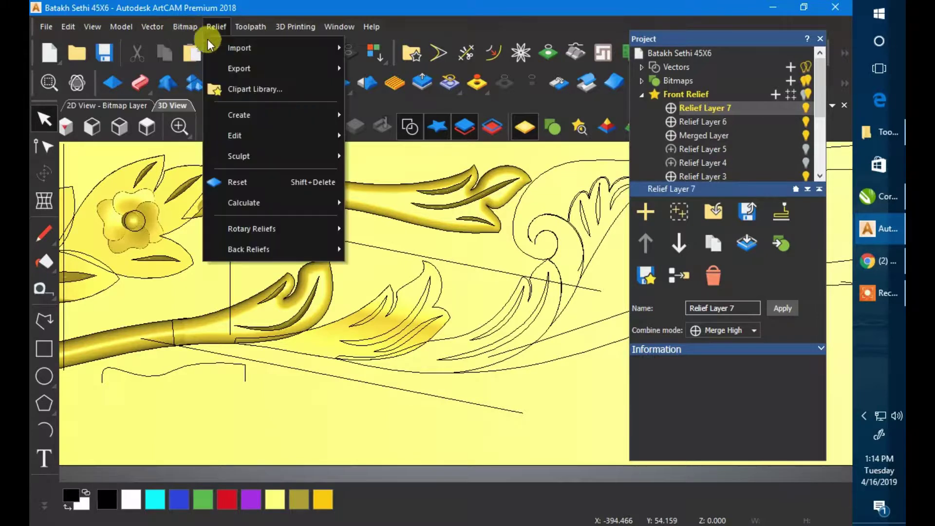
left_click(226, 183)
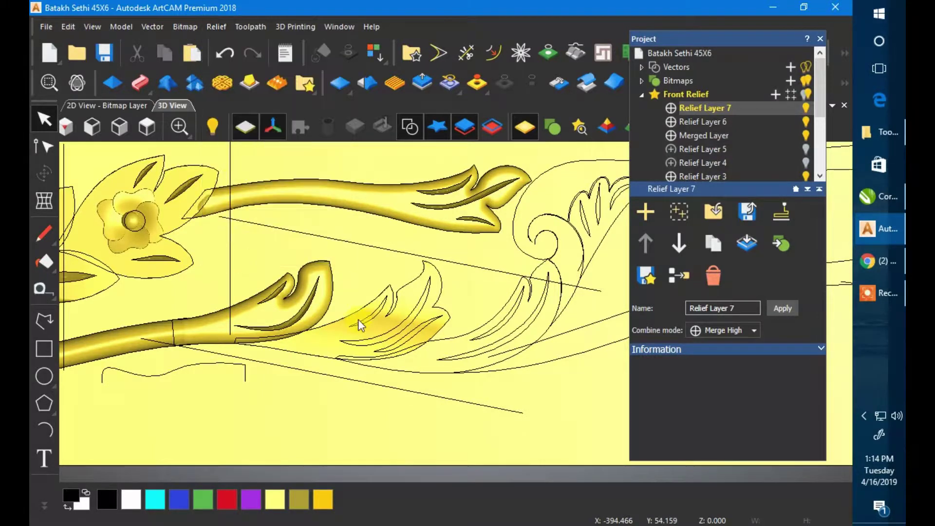
Step: Try a two-rail sweep of the wavy profile curve between the two slanted guide lines, inspect its shape in 3D and close the tool
left_click(376, 247)
left_click(338, 378, "shift")
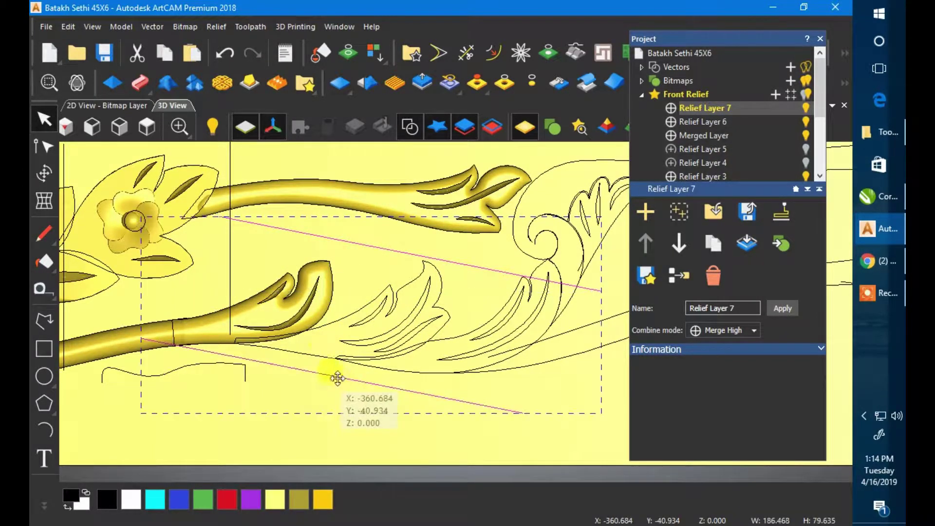
left_click(140, 83)
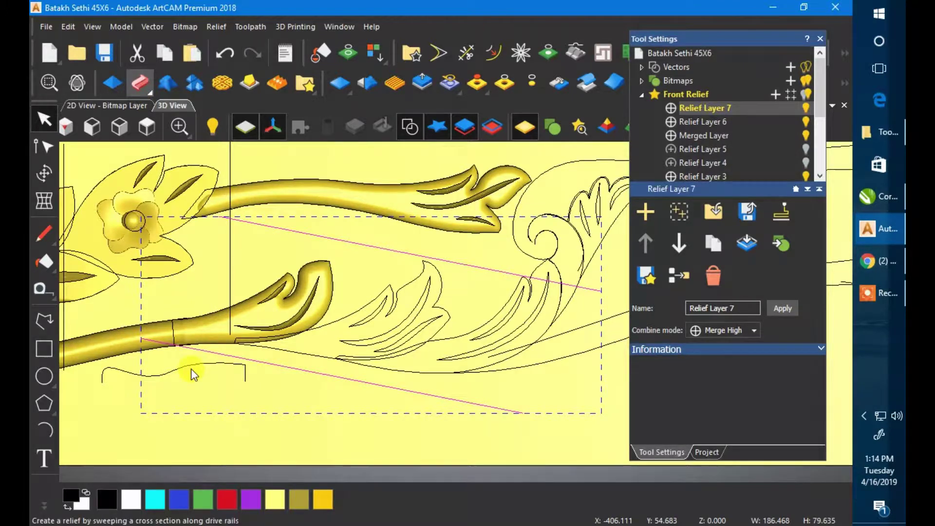
left_click(191, 369, "shift")
left_click(660, 267)
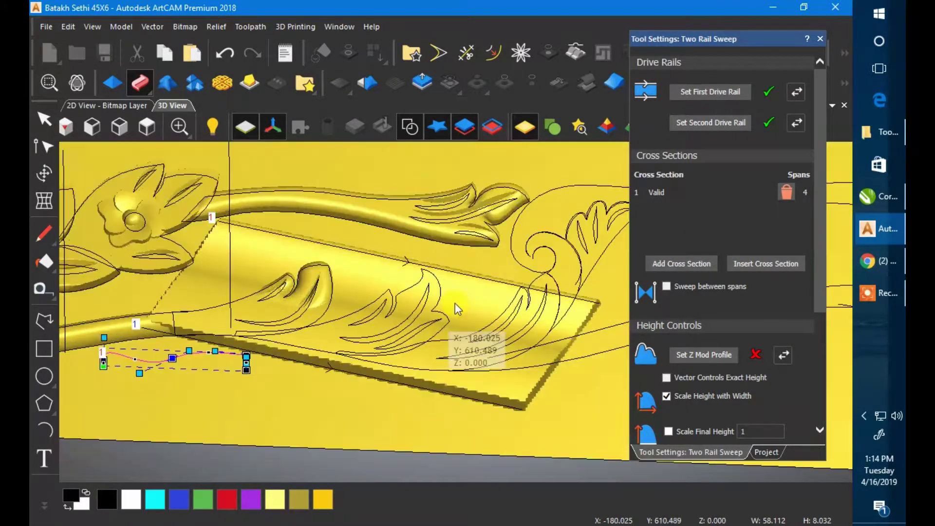
left_click_drag(457, 308, 385, 387)
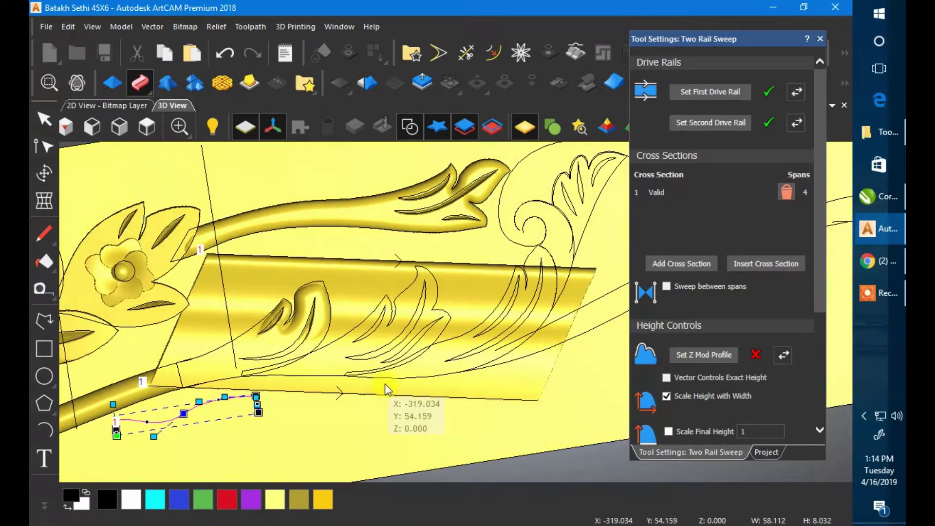
scroll(385, 387, "down", 3)
left_click(146, 128)
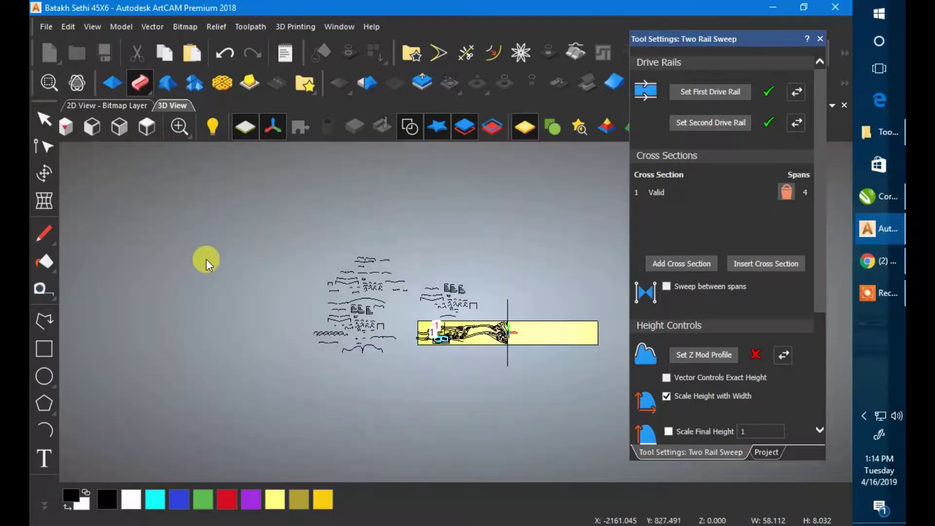
left_click(44, 118)
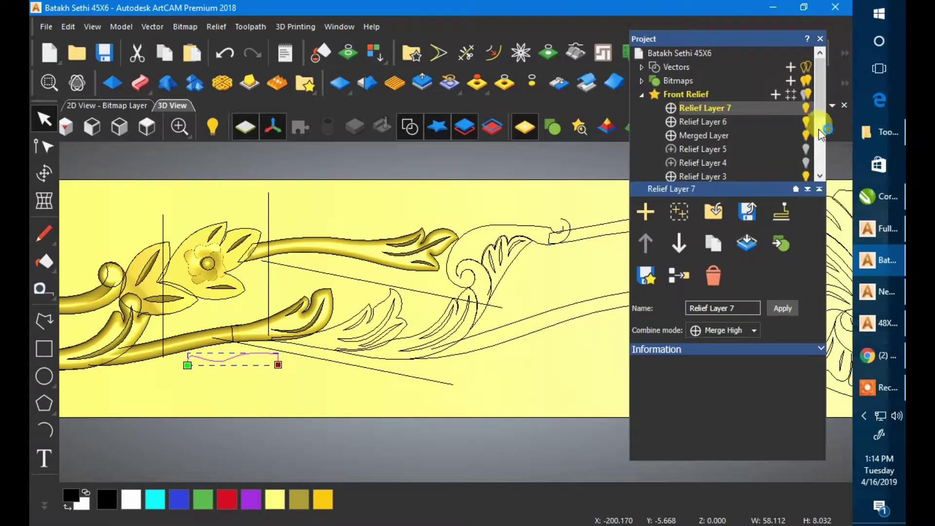
Step: Mirror the wavy profile curve horizontally to the right, keeping the original
key("m")
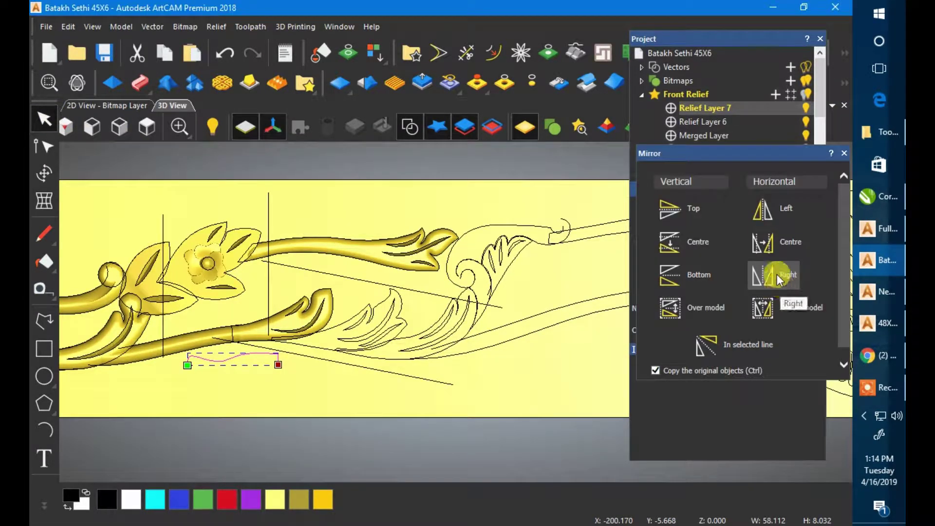
left_click(778, 280)
left_click(844, 153)
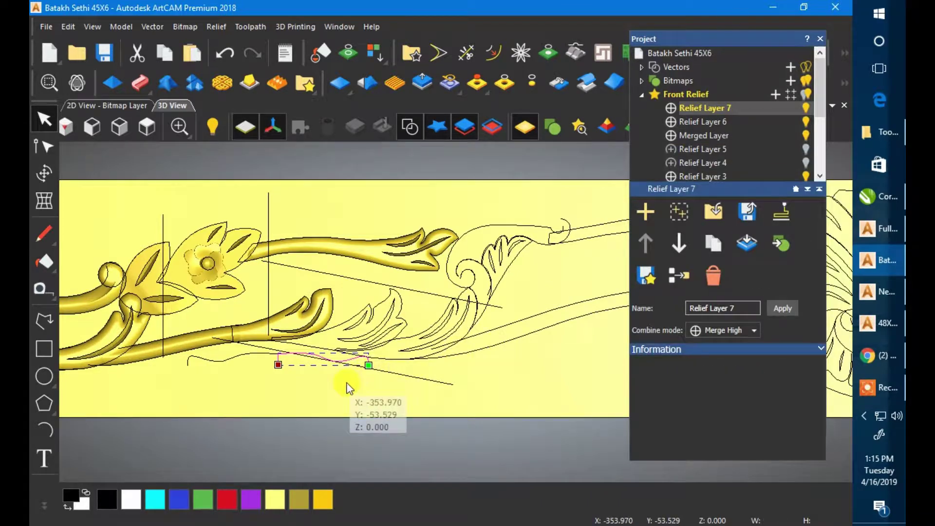
Step: Move the lower slanted guide line slightly closer to the upper one
left_click(347, 364)
scroll(347, 363, "up", 2)
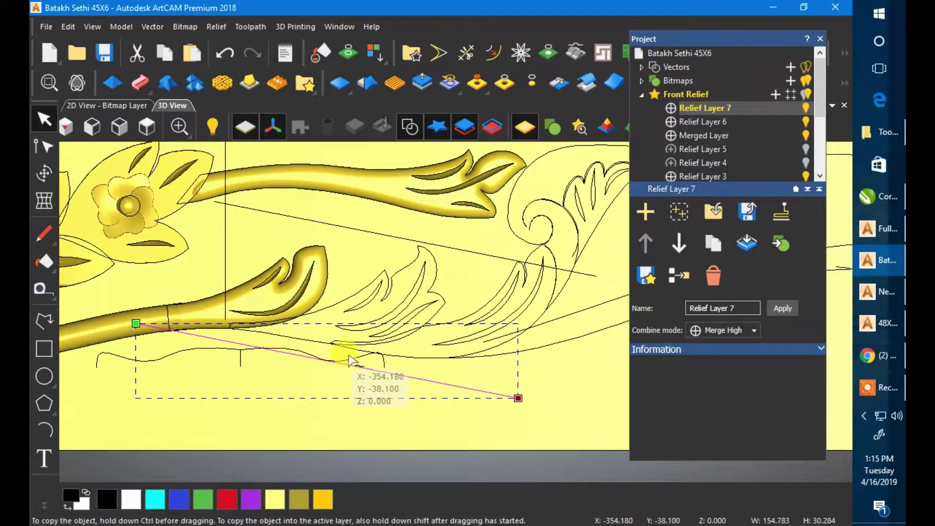
left_click_drag(348, 360, 354, 357)
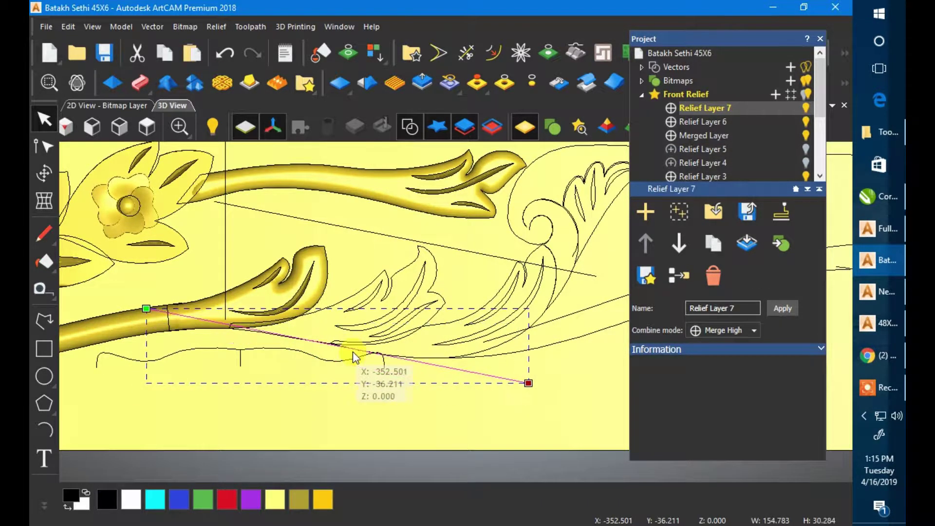
key("ctrl+z")
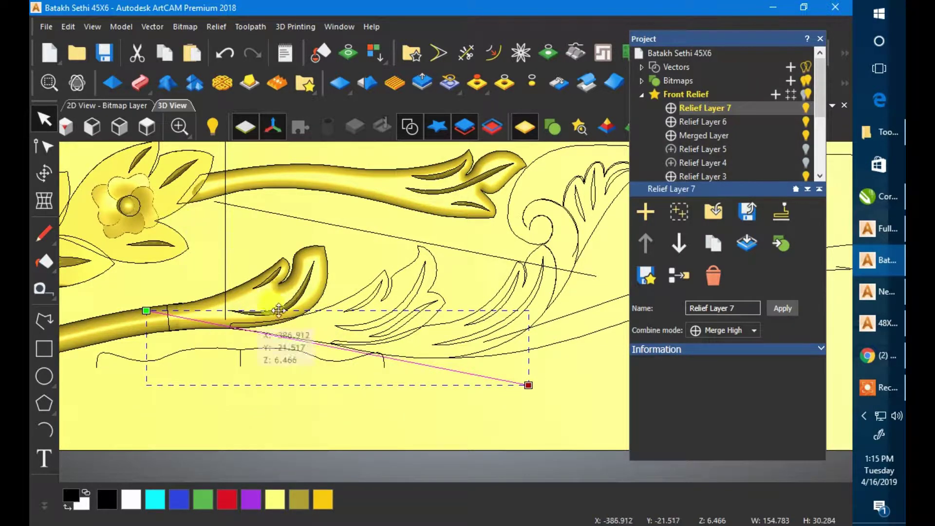
Step: Set up a two-rail sweep between the two slanted guide lines, adding the mirrored profile curve as its cross section
left_click(273, 213, "shift")
left_click(140, 83)
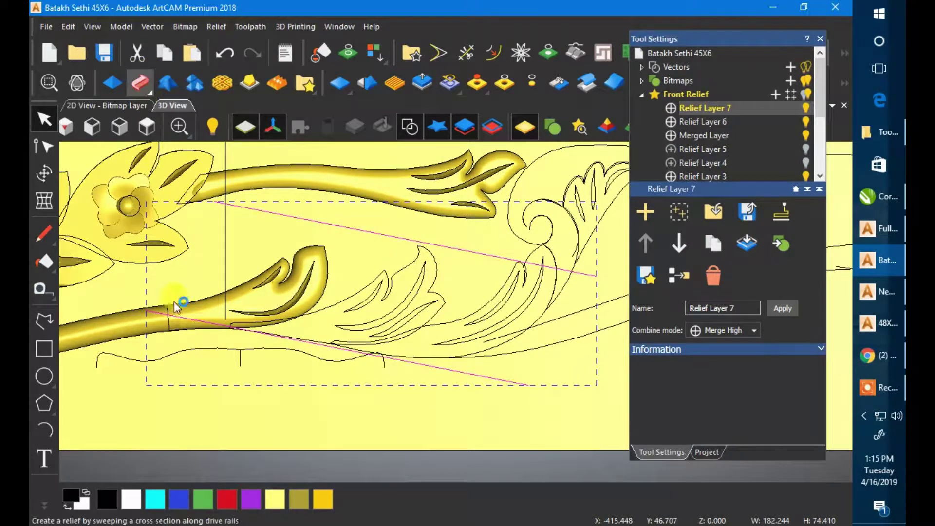
left_click(244, 361)
left_click(686, 263)
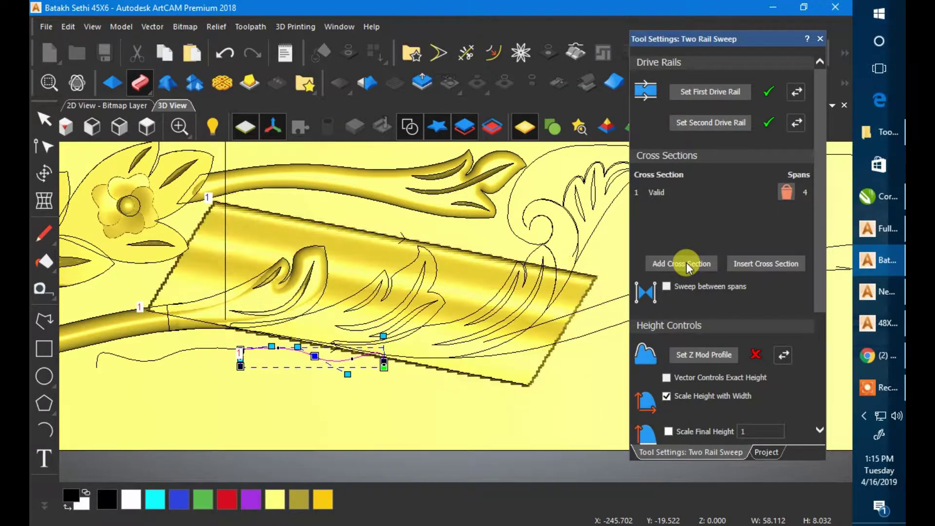
Step: Replace the two-rail sweep's cross section with the original wavy profile curve to the left of the mirrored copy
left_click_drag(384, 365, 97, 364)
left_click(778, 192)
left_click(686, 265)
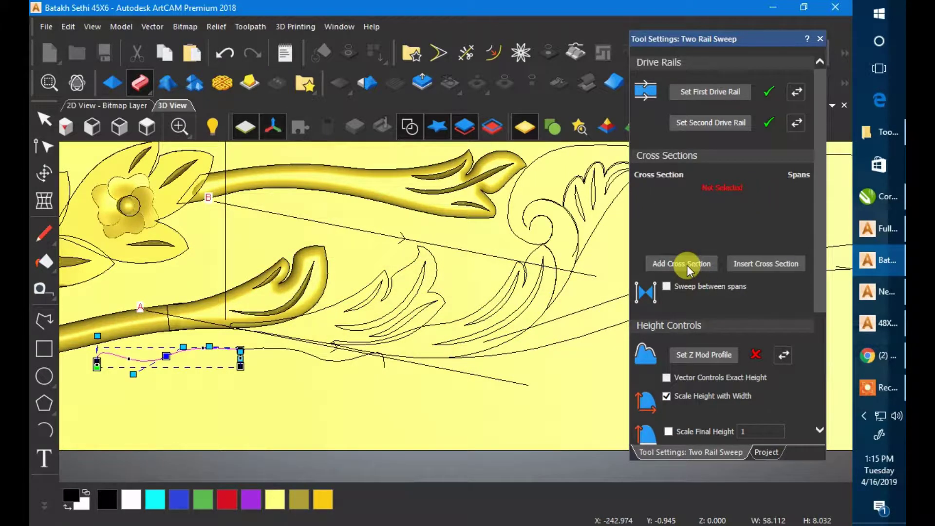
Step: Scale the sweep's final height to 7 and set its relief combine mode to Merge High
left_click(668, 431)
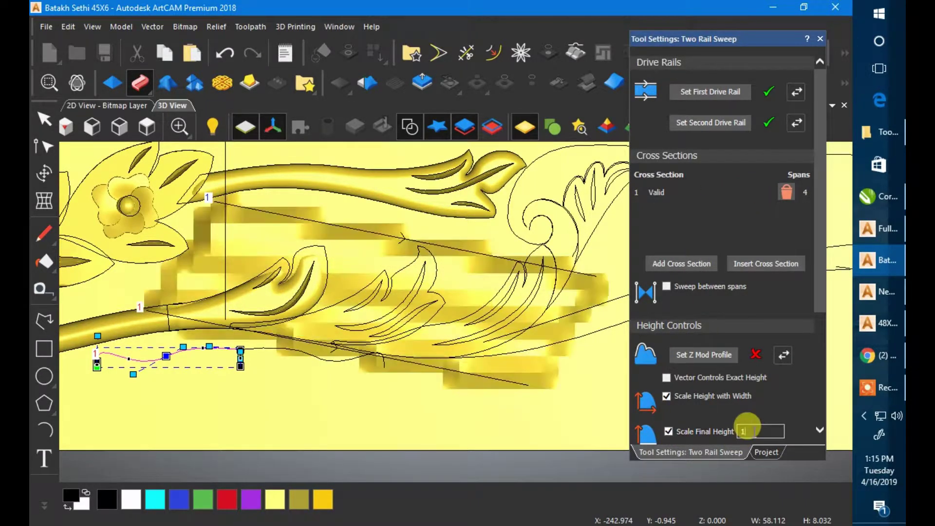
scroll(749, 407, "down", 5)
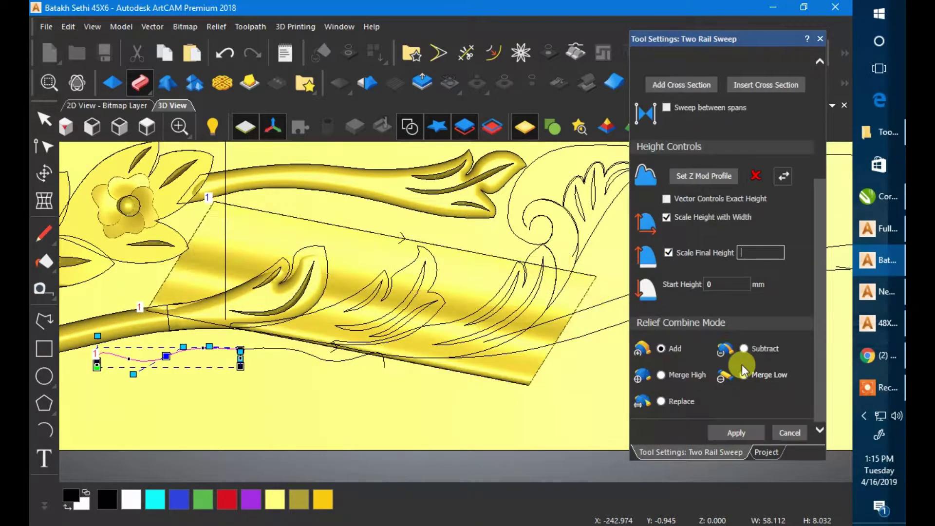
type("7")
left_click(658, 375)
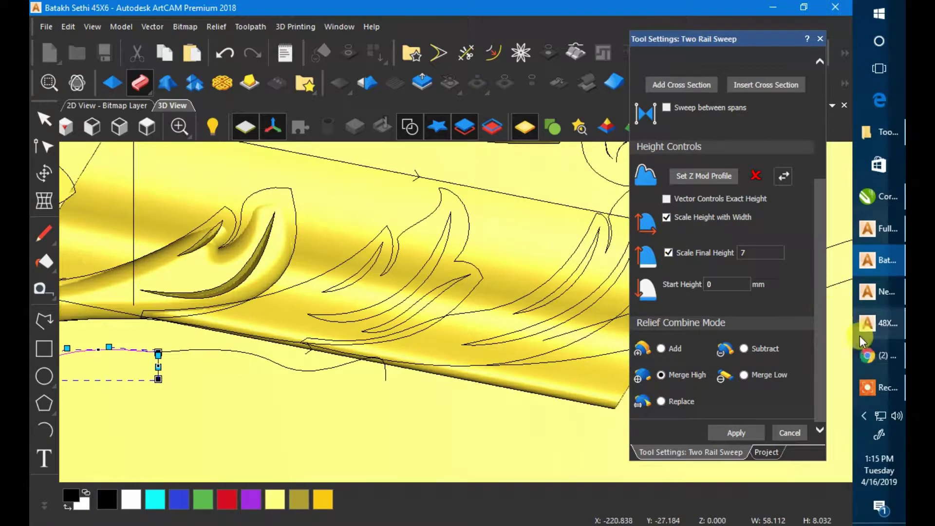
Step: Switch to WhatsApp Web in Chrome, view the newly received wavy panel photo enlarged, and look at the earlier relief image in that chat
left_click(862, 344)
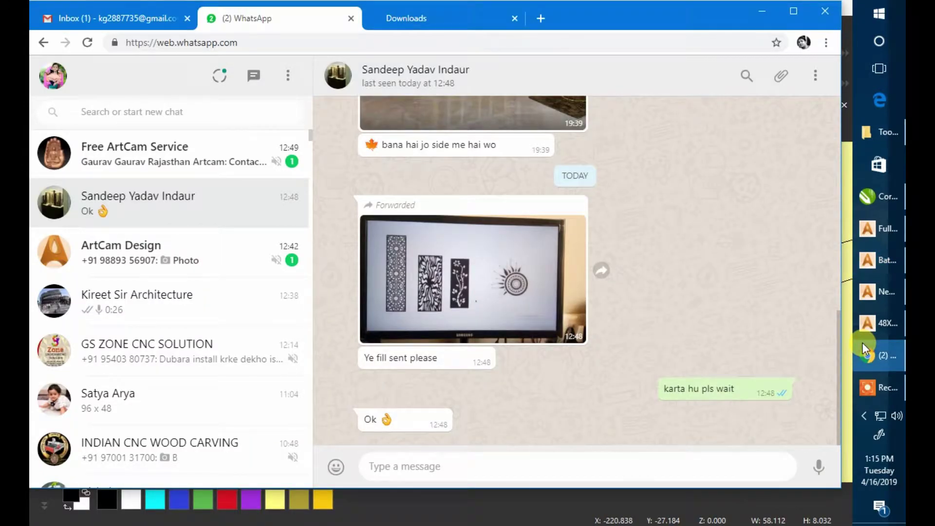
left_click(862, 344)
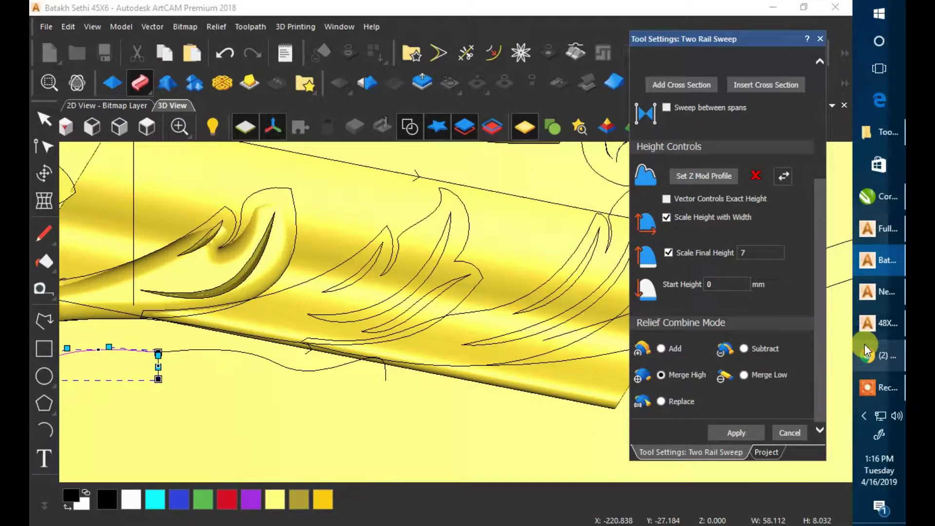
left_click(820, 387)
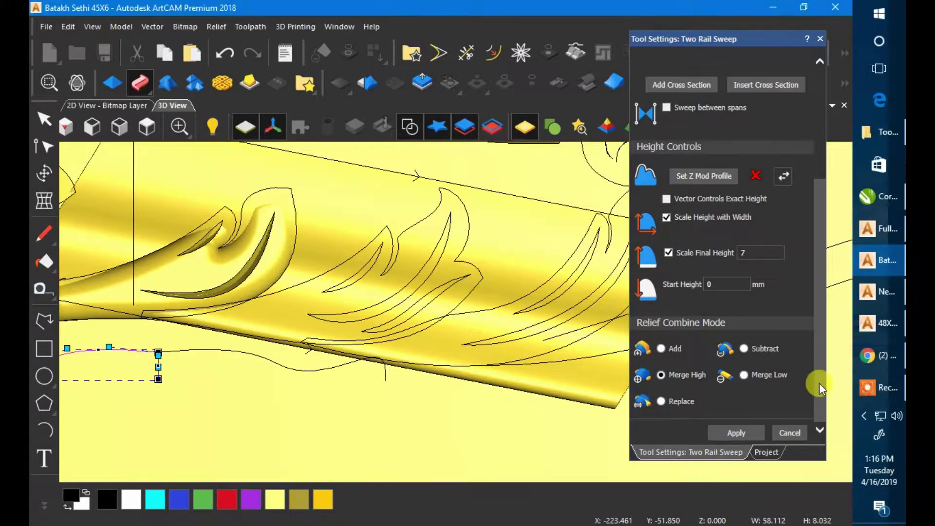
left_click(879, 355)
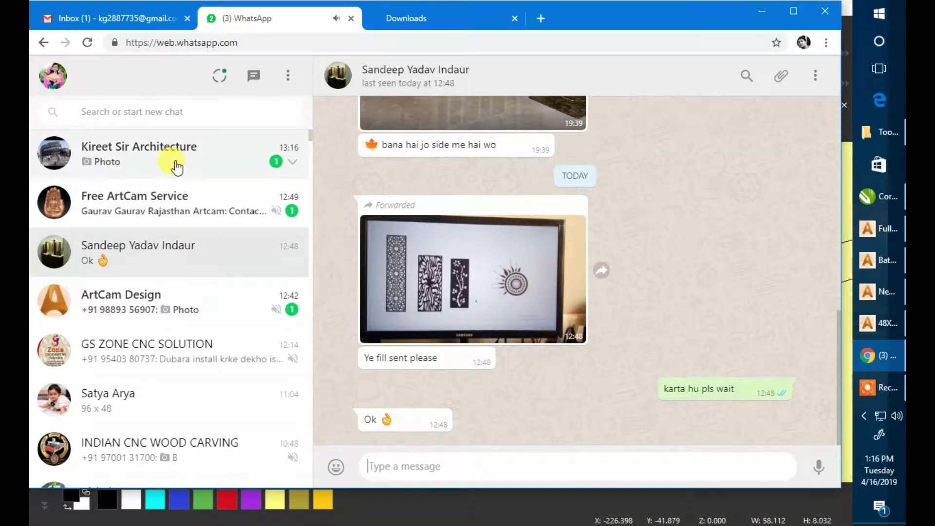
left_click(176, 167)
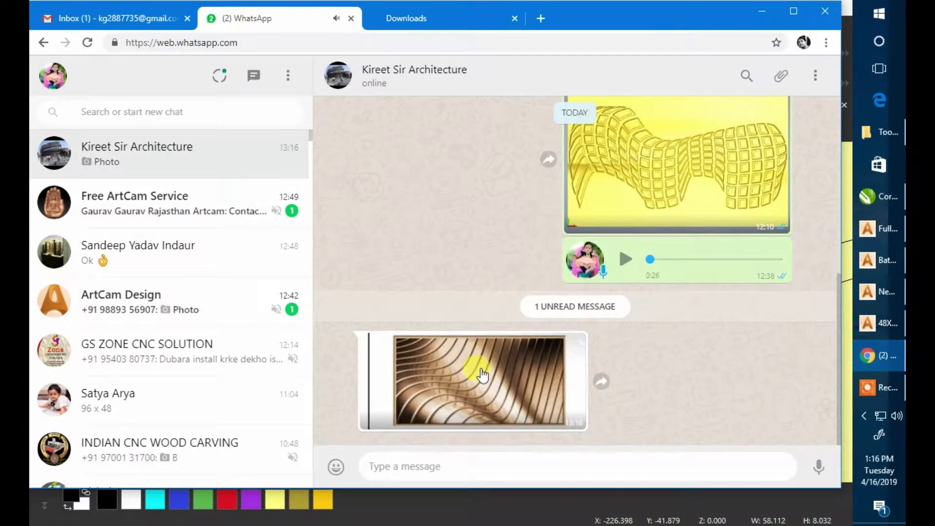
left_click(482, 375)
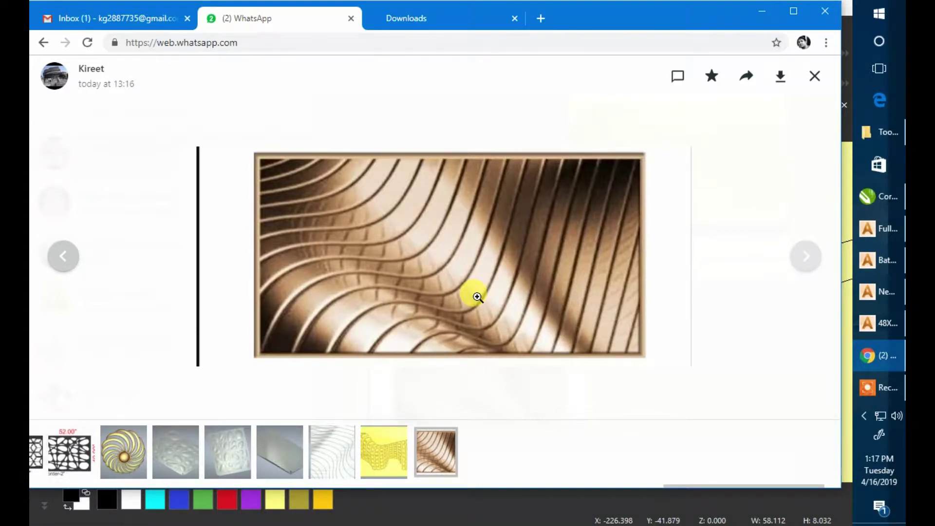
key("Escape")
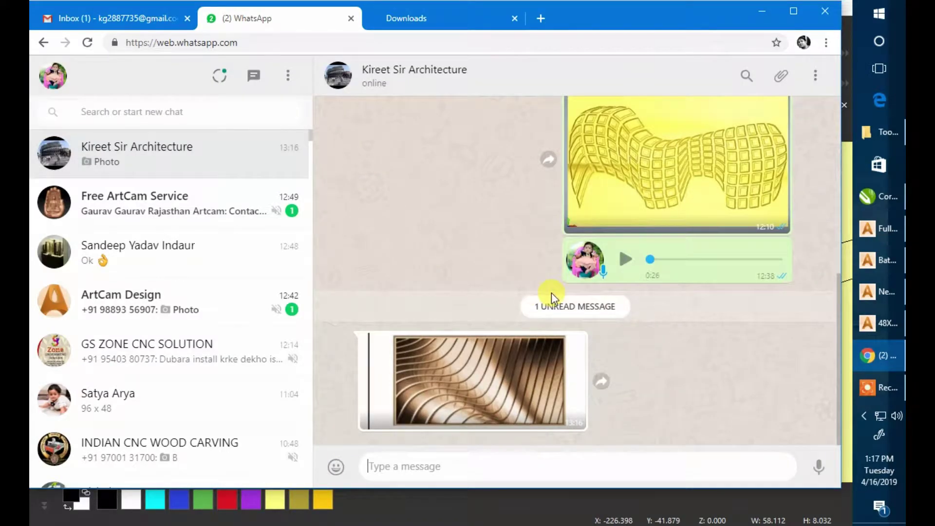
scroll(657, 380, "up", 3)
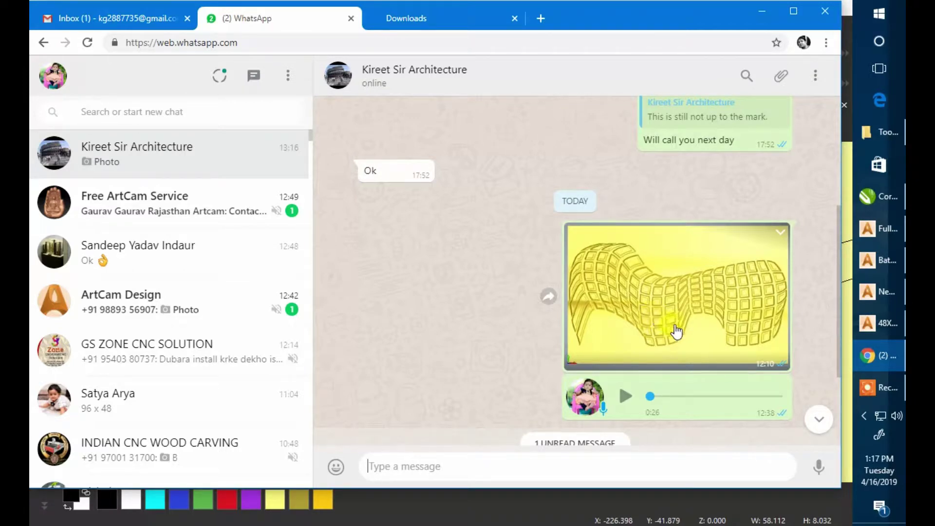
Step: Switch to CorelDRAW and look over the two Batakh Sethi 45X6 panel drawings, selecting both together and clearing the selection
mouse_move(878, 246)
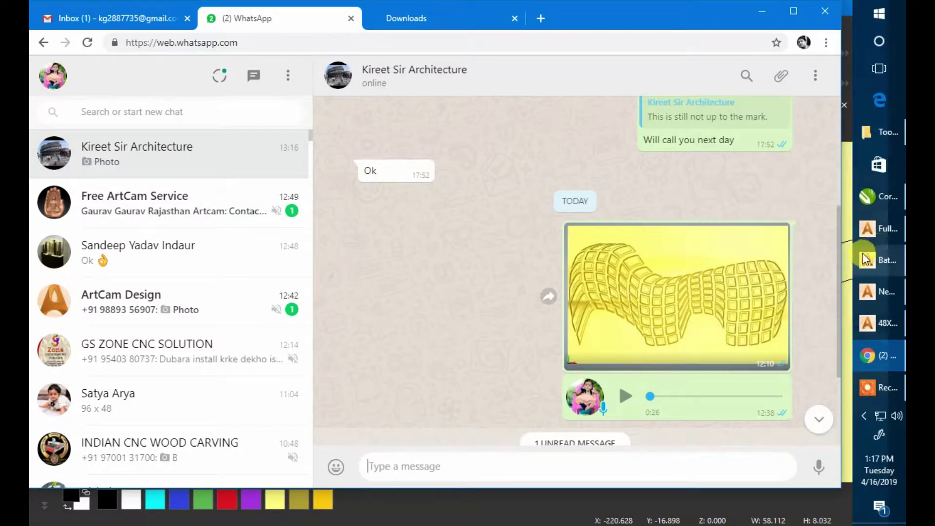
left_click(883, 196)
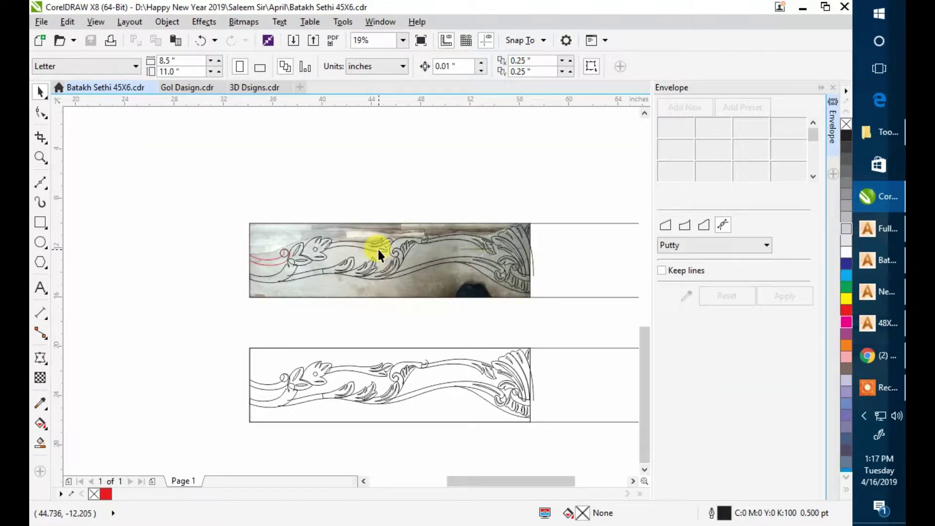
scroll(384, 247, "down", 2)
scroll(439, 246, "down", 1)
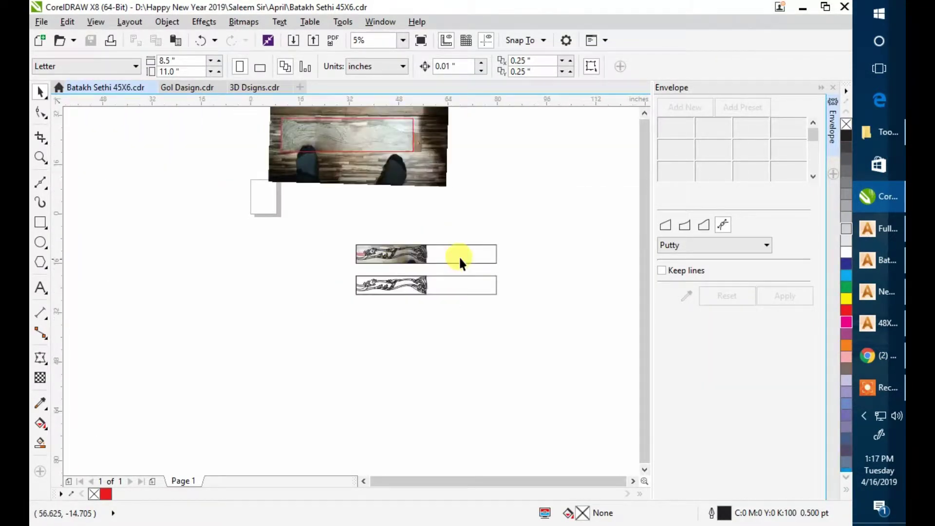
scroll(487, 253, "up", 1)
left_click_drag(216, 219, 186, 200)
left_click_drag(158, 171, 574, 390)
left_click(176, 359)
left_click_drag(146, 392, 595, 197)
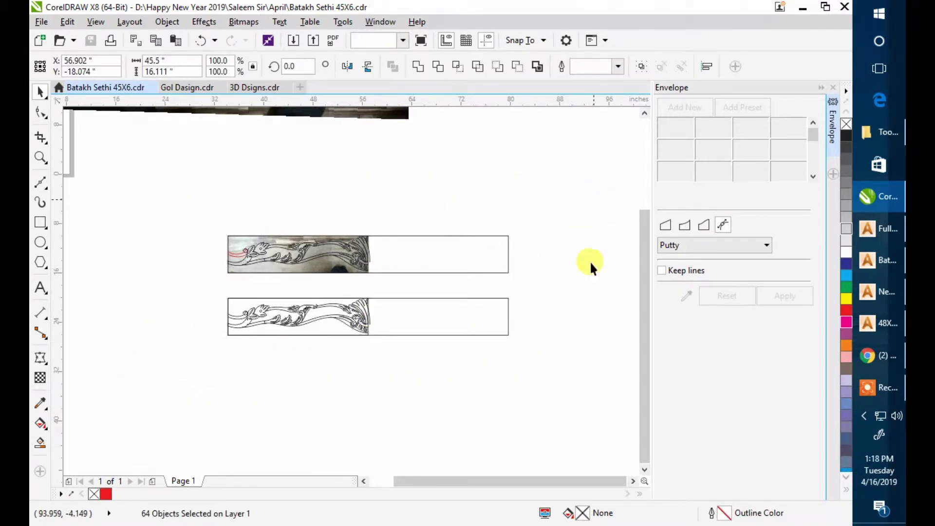
left_click(591, 265)
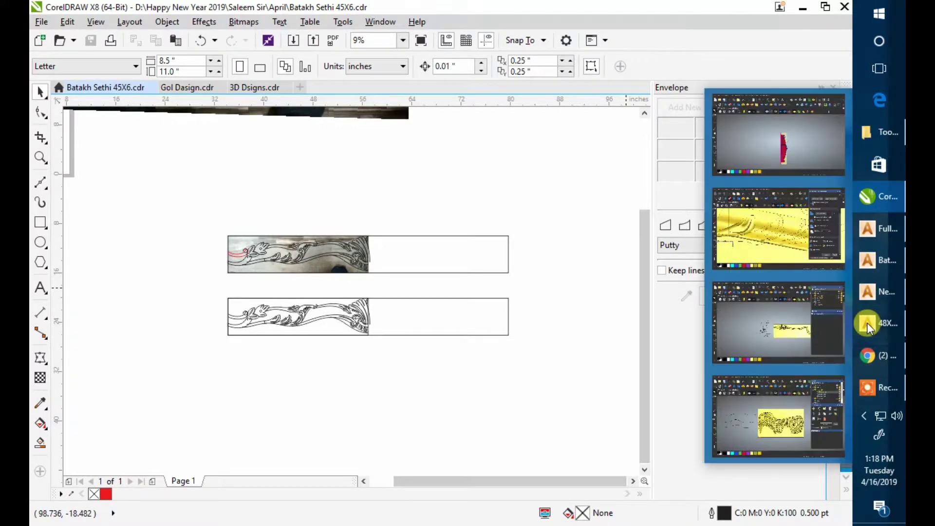
Step: Switch to the 48X30 3D Design model in ArtCAM and examine its curved grid relief with the vectors hidden
left_click(869, 326)
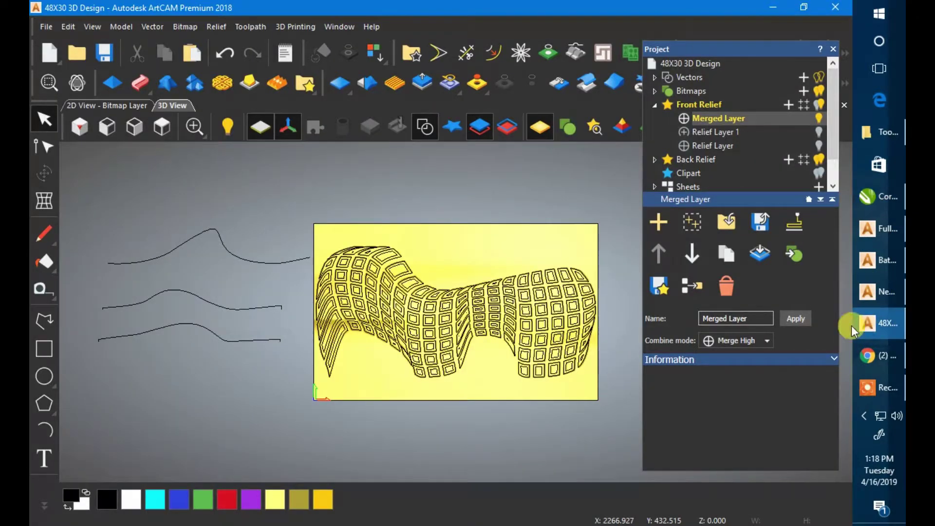
scroll(515, 331, "up", 3)
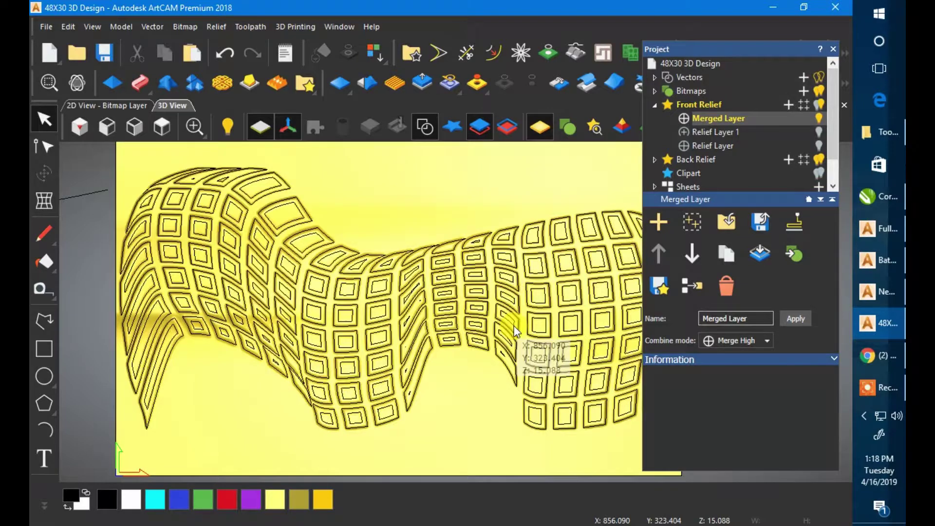
scroll(455, 334, "down", 3)
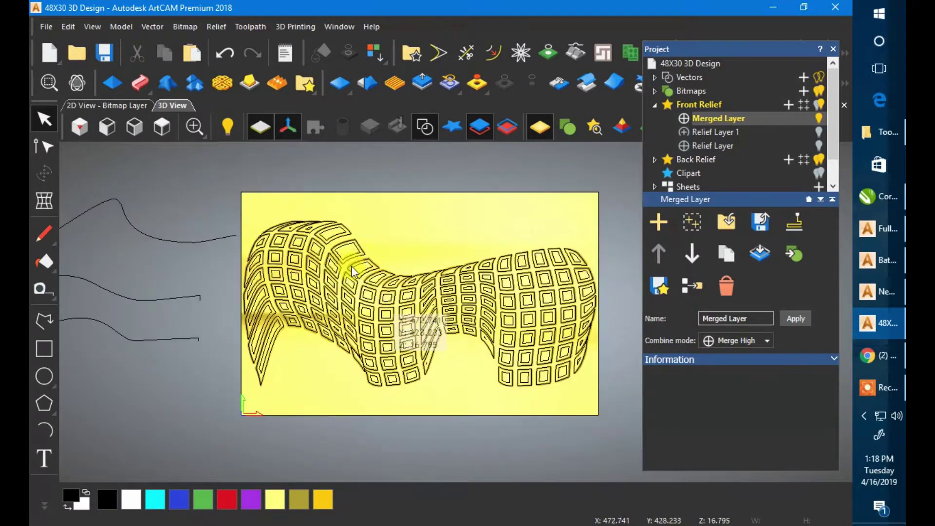
left_click(420, 137)
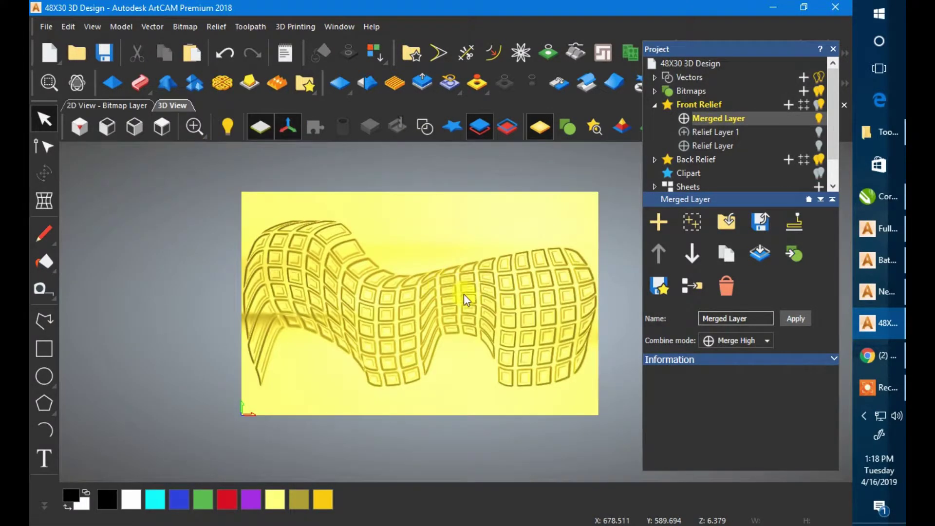
scroll(476, 304, "up", 1)
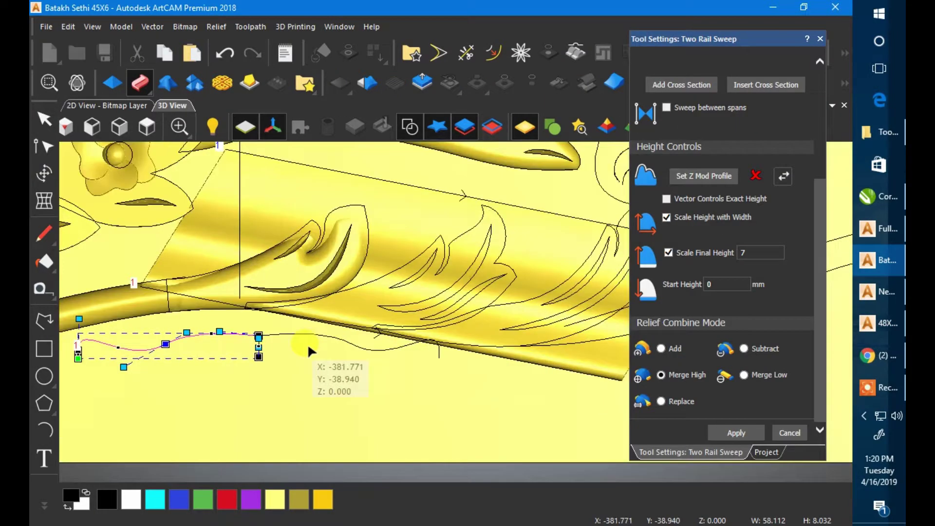
Step: Inspect the sweep in the Batakh Sethi 45X6 model in 3D with vectors temporarily hidden, and apply it to the relief
scroll(698, 310, "up", 3)
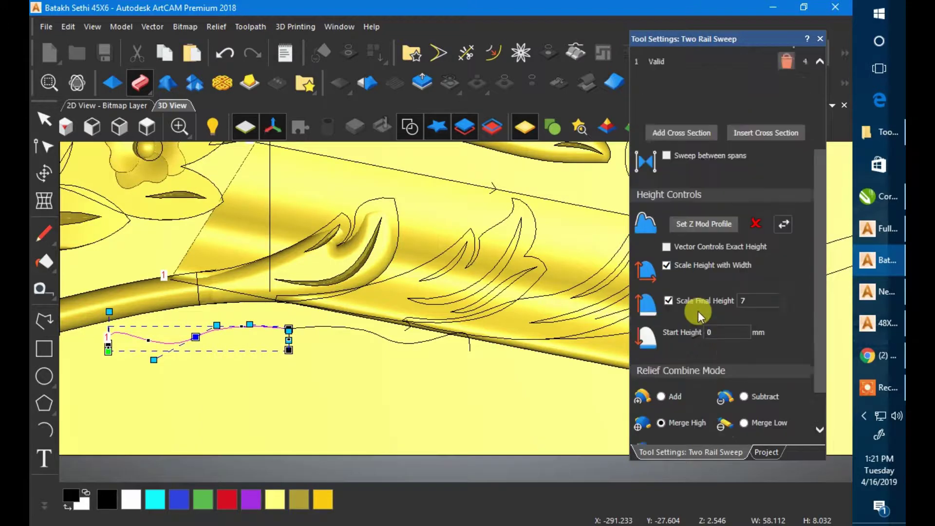
scroll(703, 292, "down", 3)
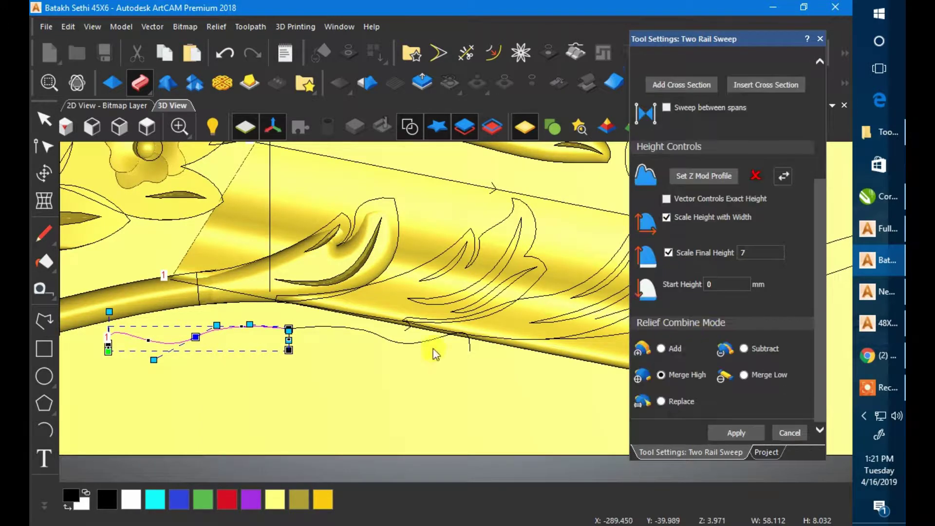
left_click(411, 130)
scroll(419, 284, "up", 5)
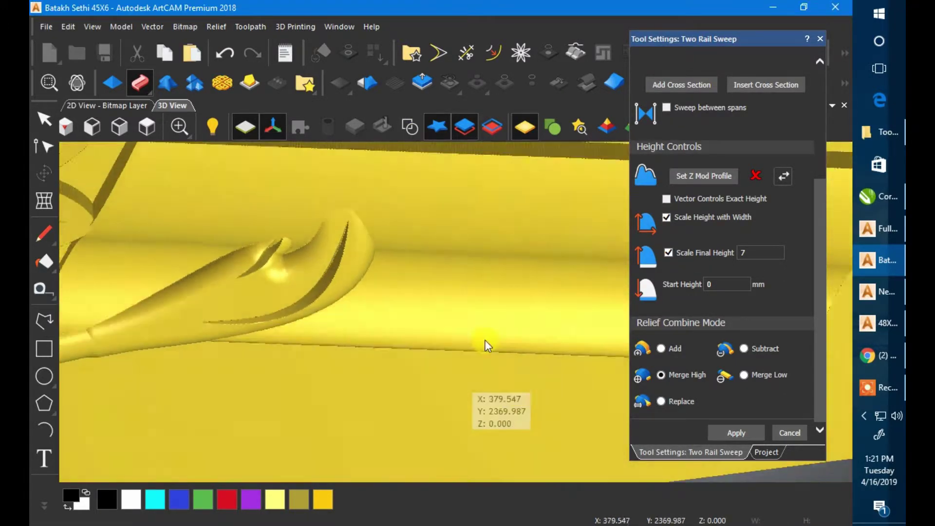
left_click_drag(487, 345, 701, 332)
left_click(411, 128)
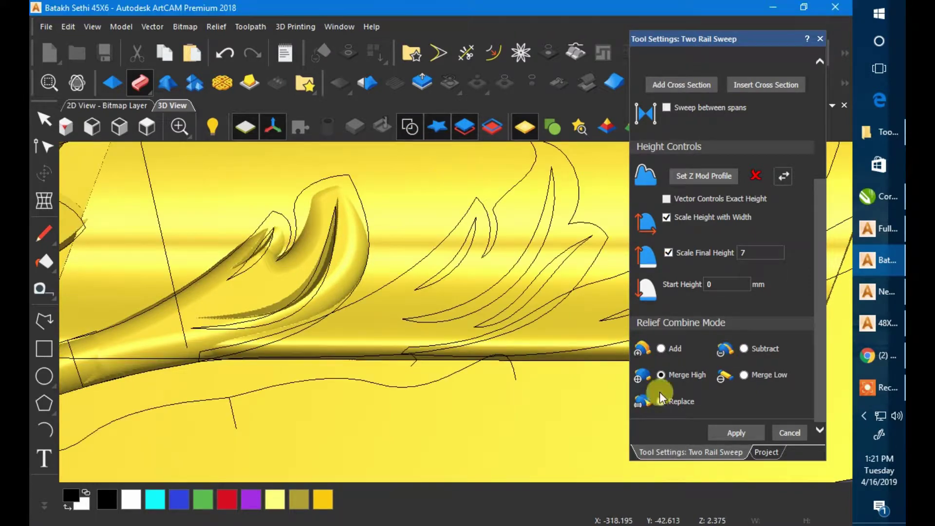
left_click(774, 431)
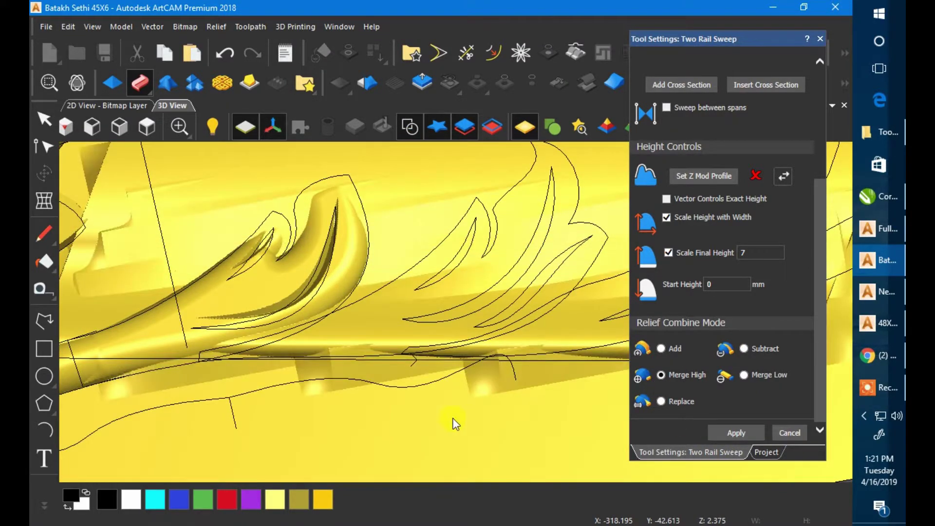
Step: Clear the swept relief outside the second leaf's outline vector and inspect the trimmed leaf in 3D with vectors toggled off
left_click(387, 288)
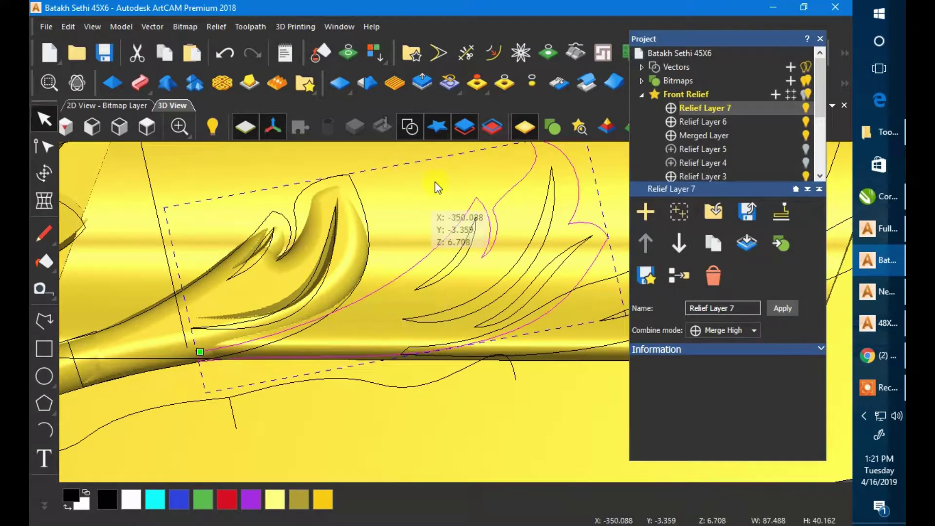
left_click(521, 92)
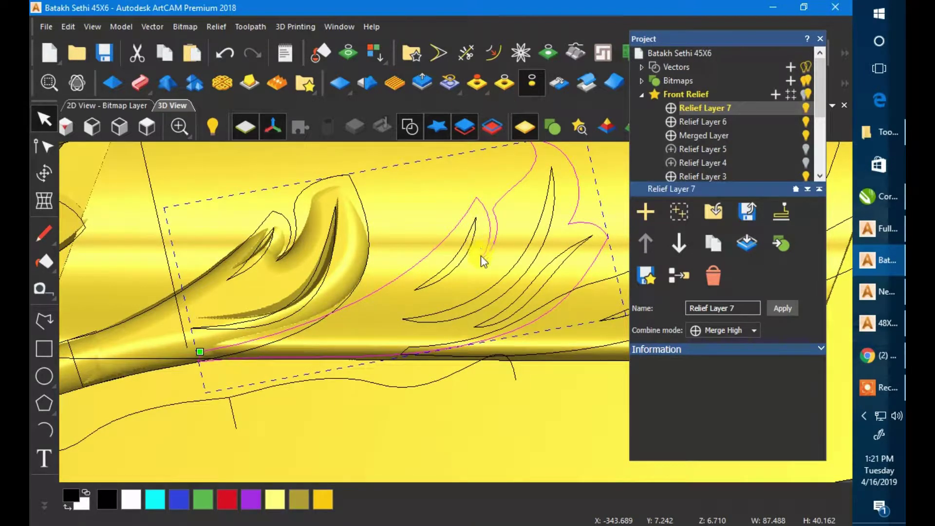
scroll(487, 314, "down", 2)
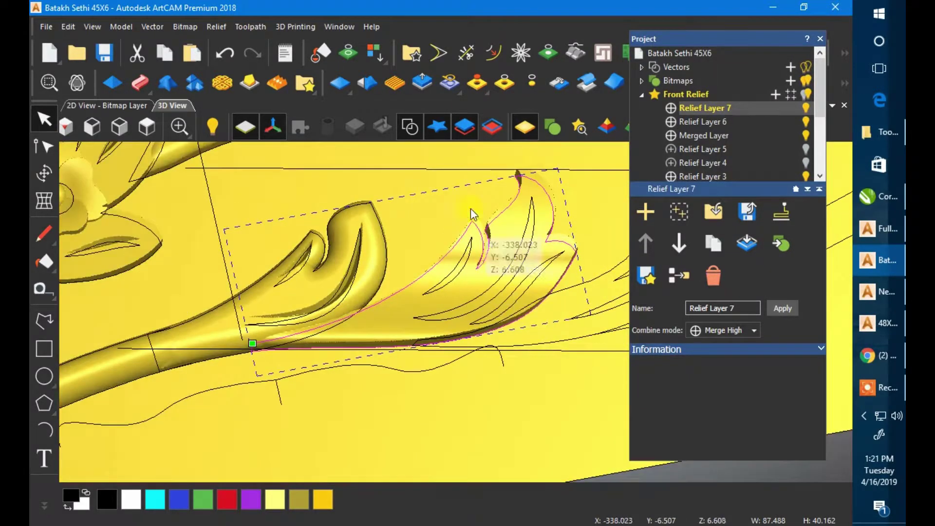
left_click(410, 127)
left_click_drag(506, 252, 476, 184)
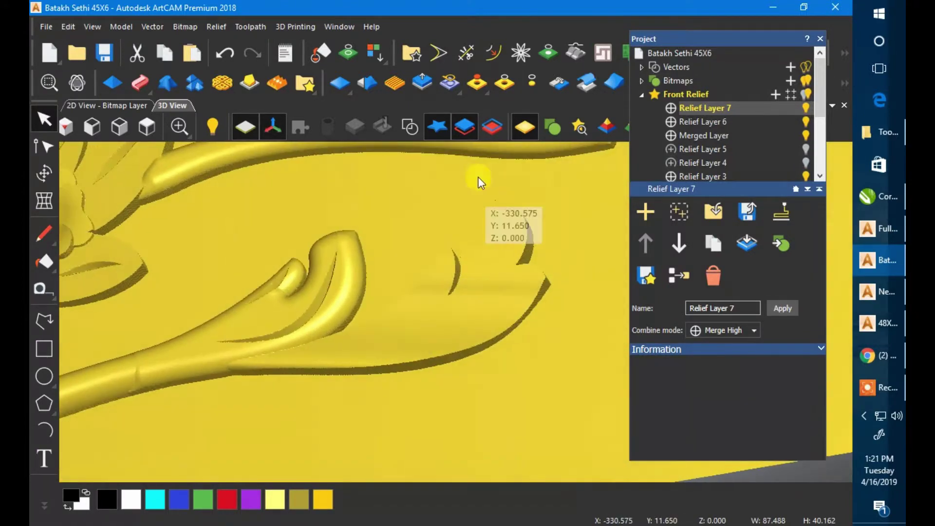
left_click(413, 132)
left_click(418, 134)
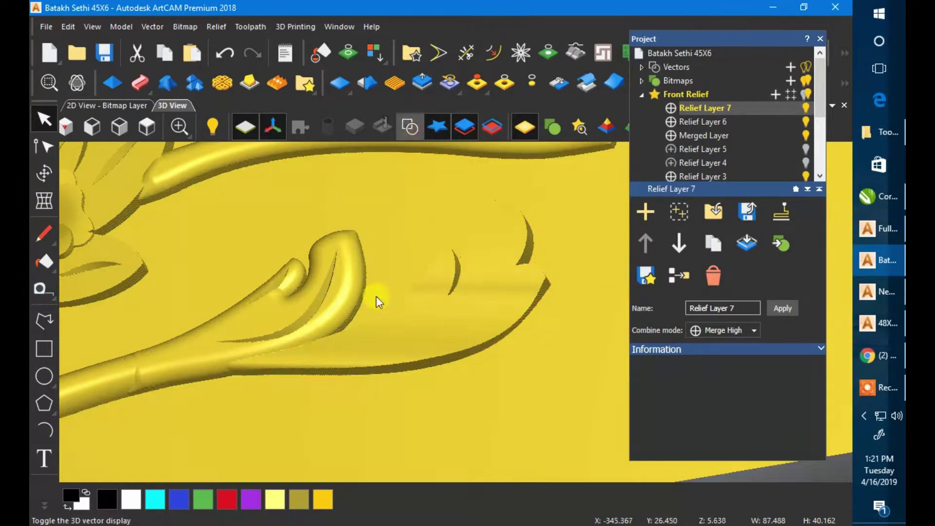
left_click_drag(376, 297, 421, 151)
left_click(415, 134)
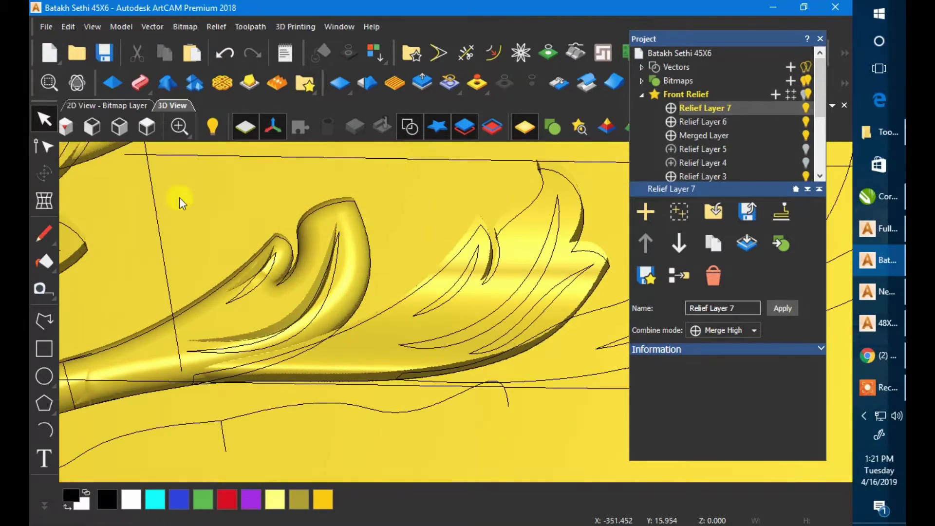
Step: Return the 3D view to looking straight down on the panel and save the model
left_click(145, 138)
key("ctrl+s")
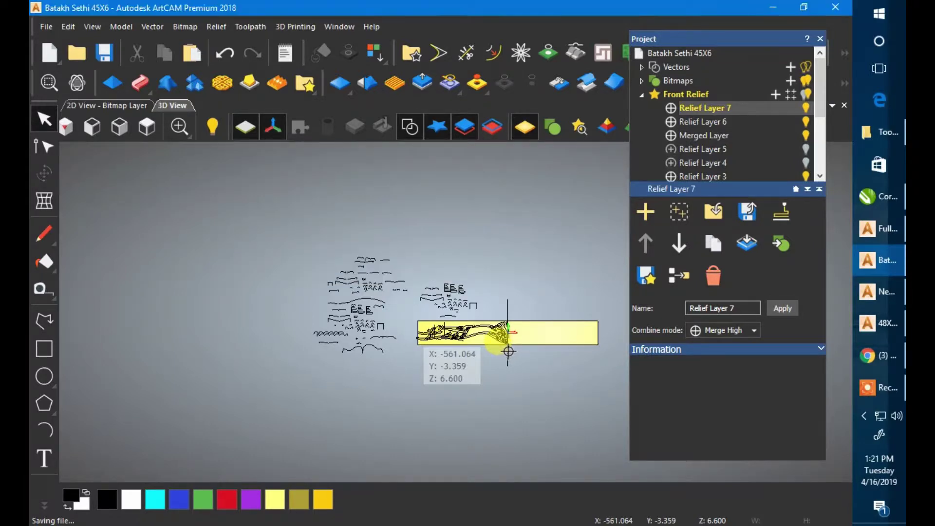
scroll(511, 350, "up", 3)
scroll(365, 294, "up", 5)
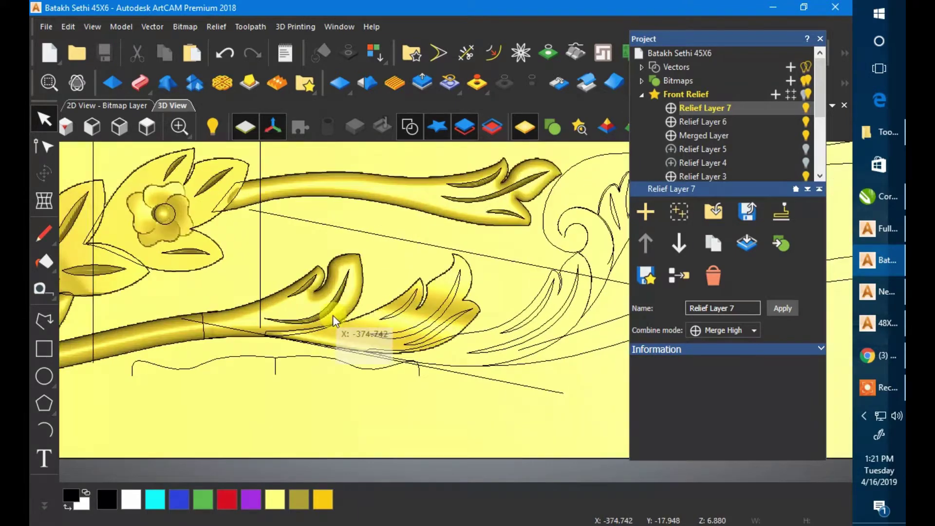
left_click(411, 313)
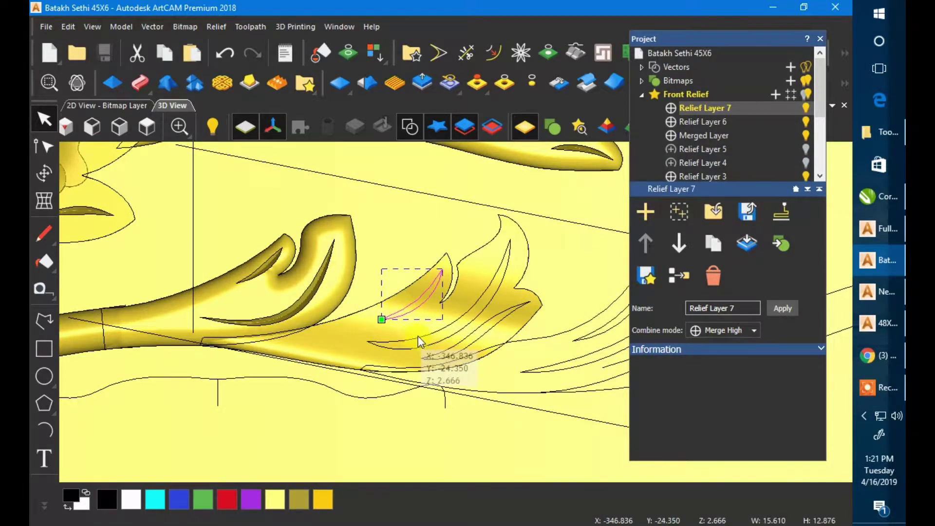
left_click(418, 335, "shift")
left_click(445, 350, "shift")
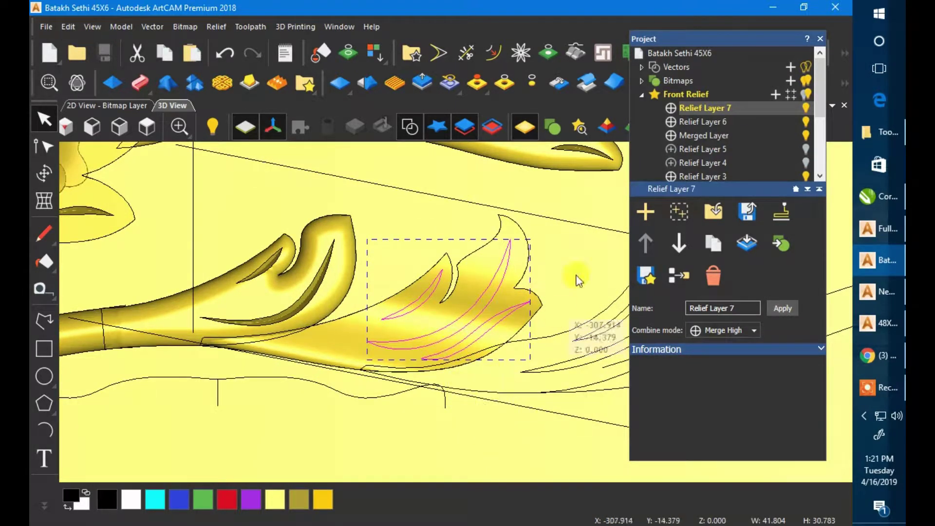
left_click(124, 92)
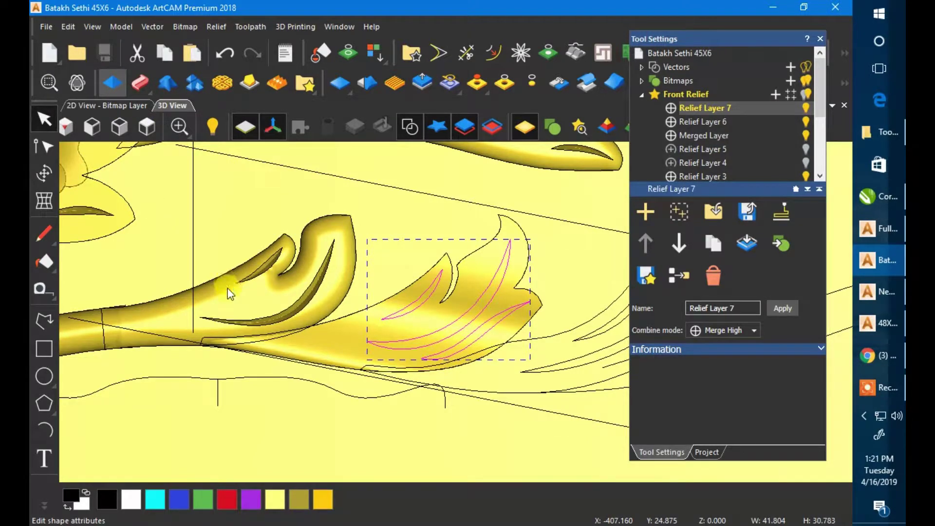
left_click(44, 119)
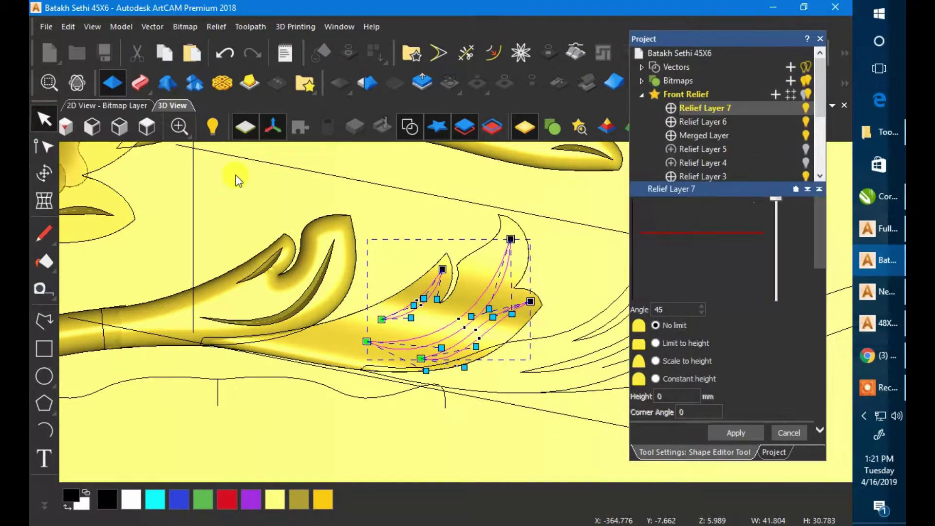
left_click(341, 165)
left_click(422, 82)
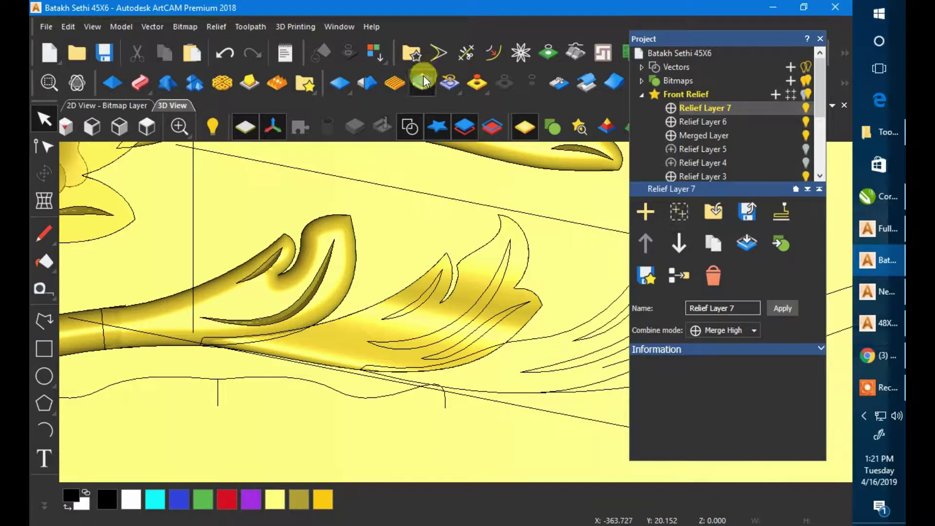
Step: Select the second leaf's three vein vectors and give them a square Shape Editor profile scaled to a height of 3 mm
left_click(44, 119)
left_click(429, 292)
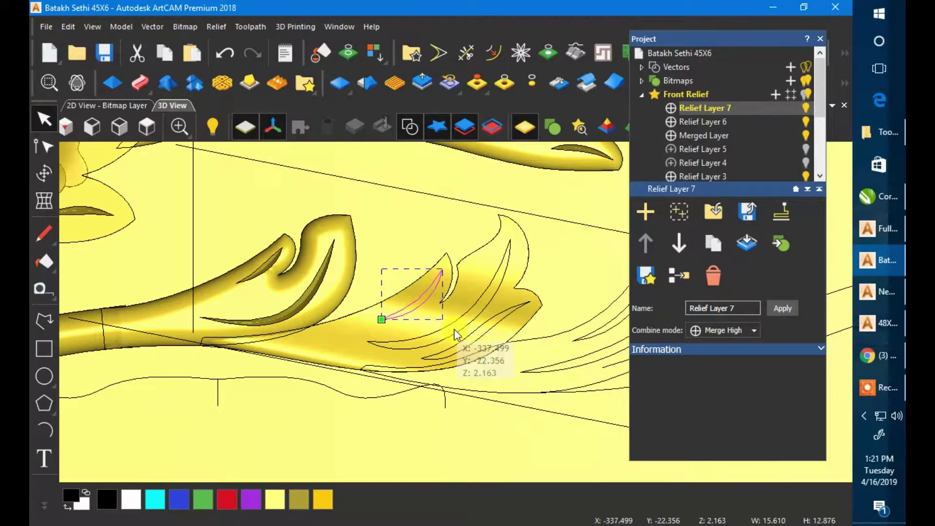
left_click(456, 336, "shift")
left_click(467, 345, "shift")
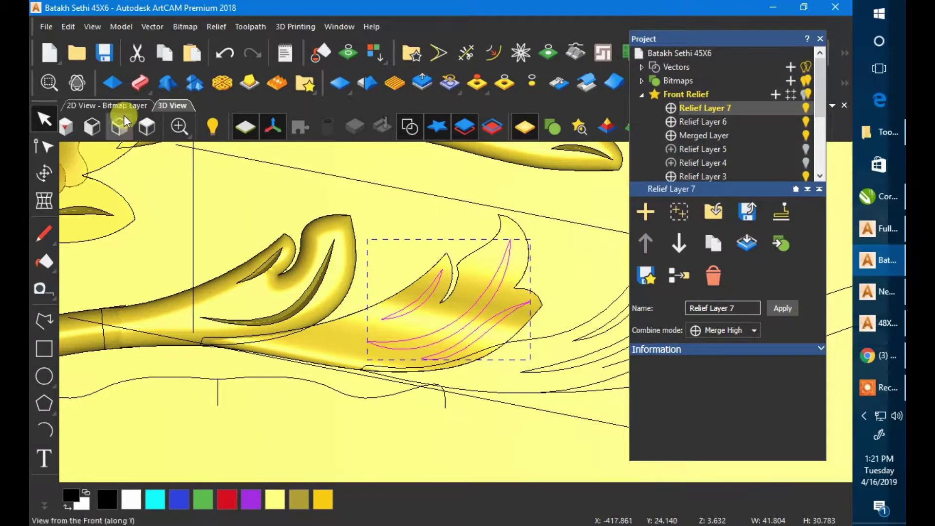
left_click(114, 84)
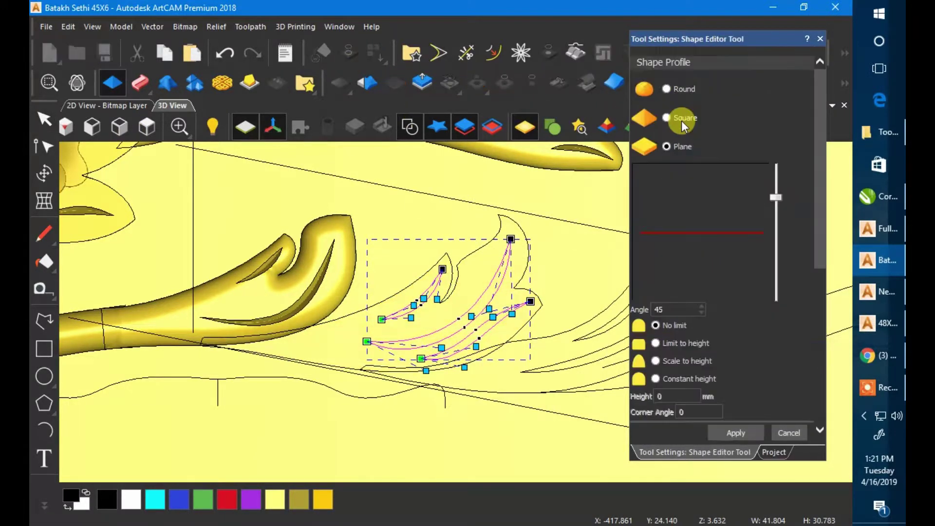
left_click(666, 118)
left_click(656, 360)
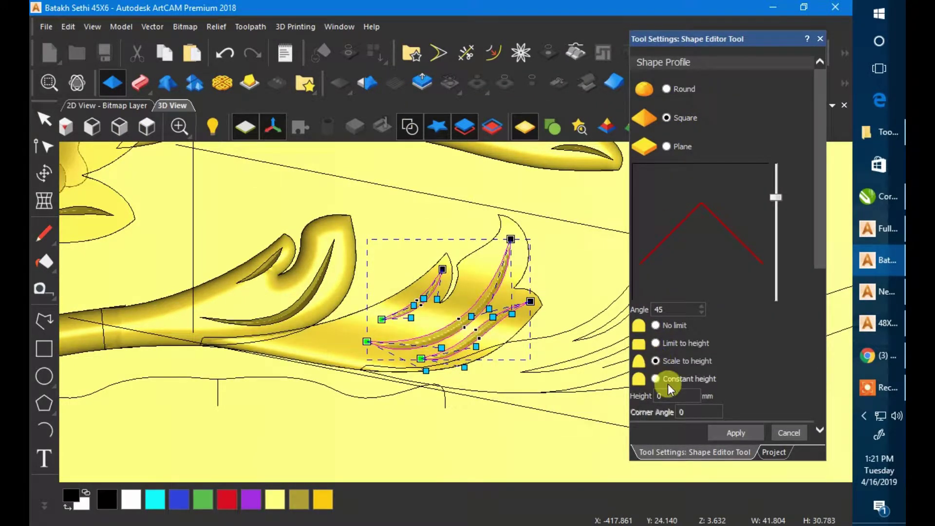
left_click(667, 396)
type("3")
Step: Subtract the vein shapes from the second leaf's relief on Relief Layer 7 and close the Shape Editor
scroll(736, 345, "down", 3)
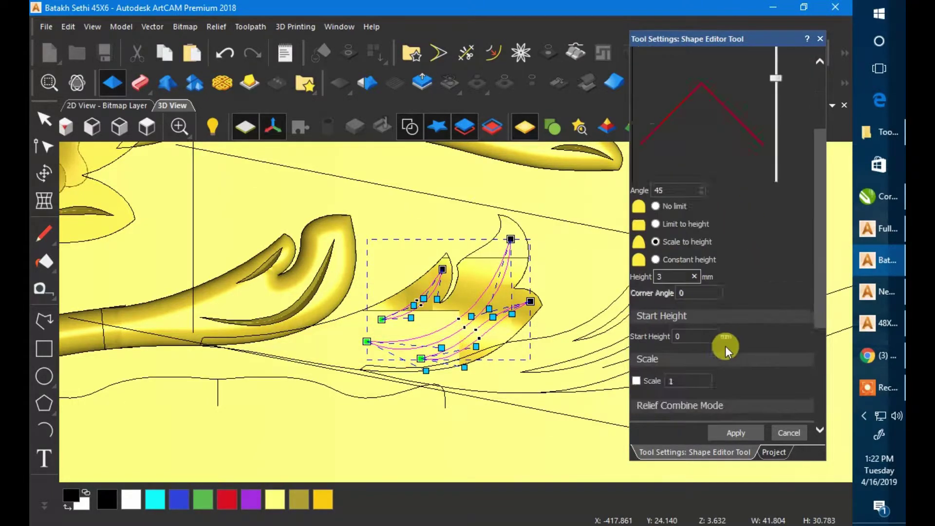
left_click(743, 372)
left_click(736, 433)
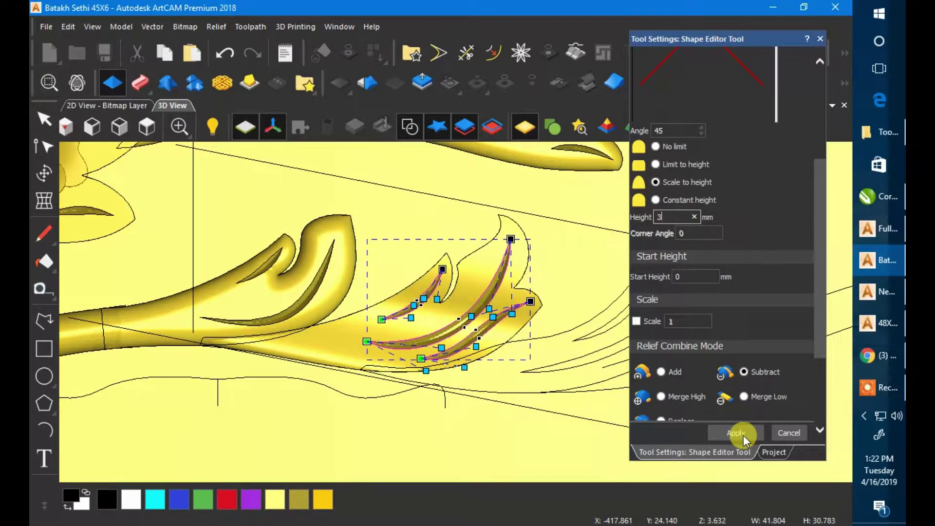
left_click(786, 432)
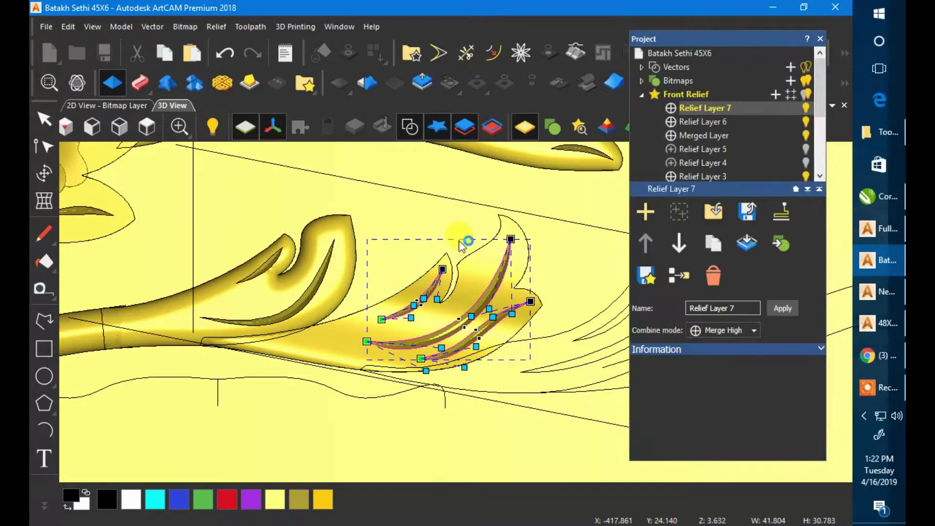
scroll(448, 251, "down", 5)
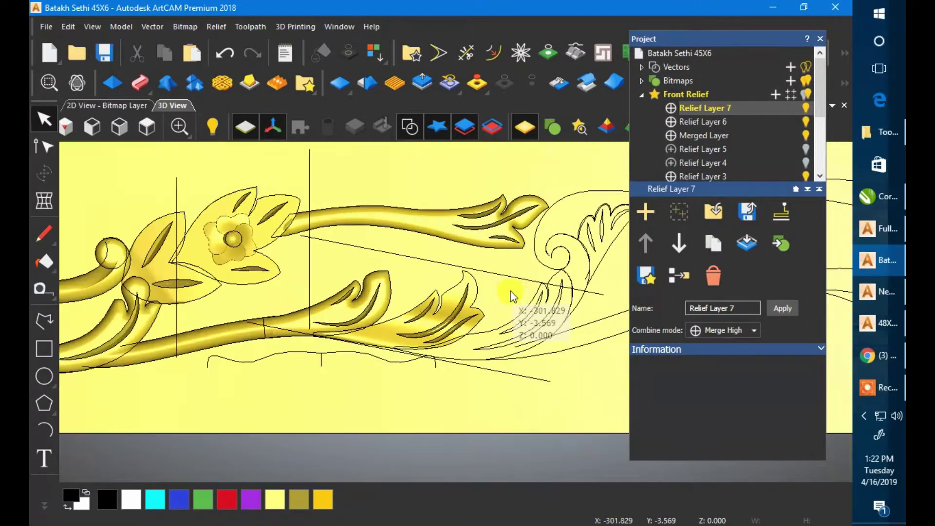